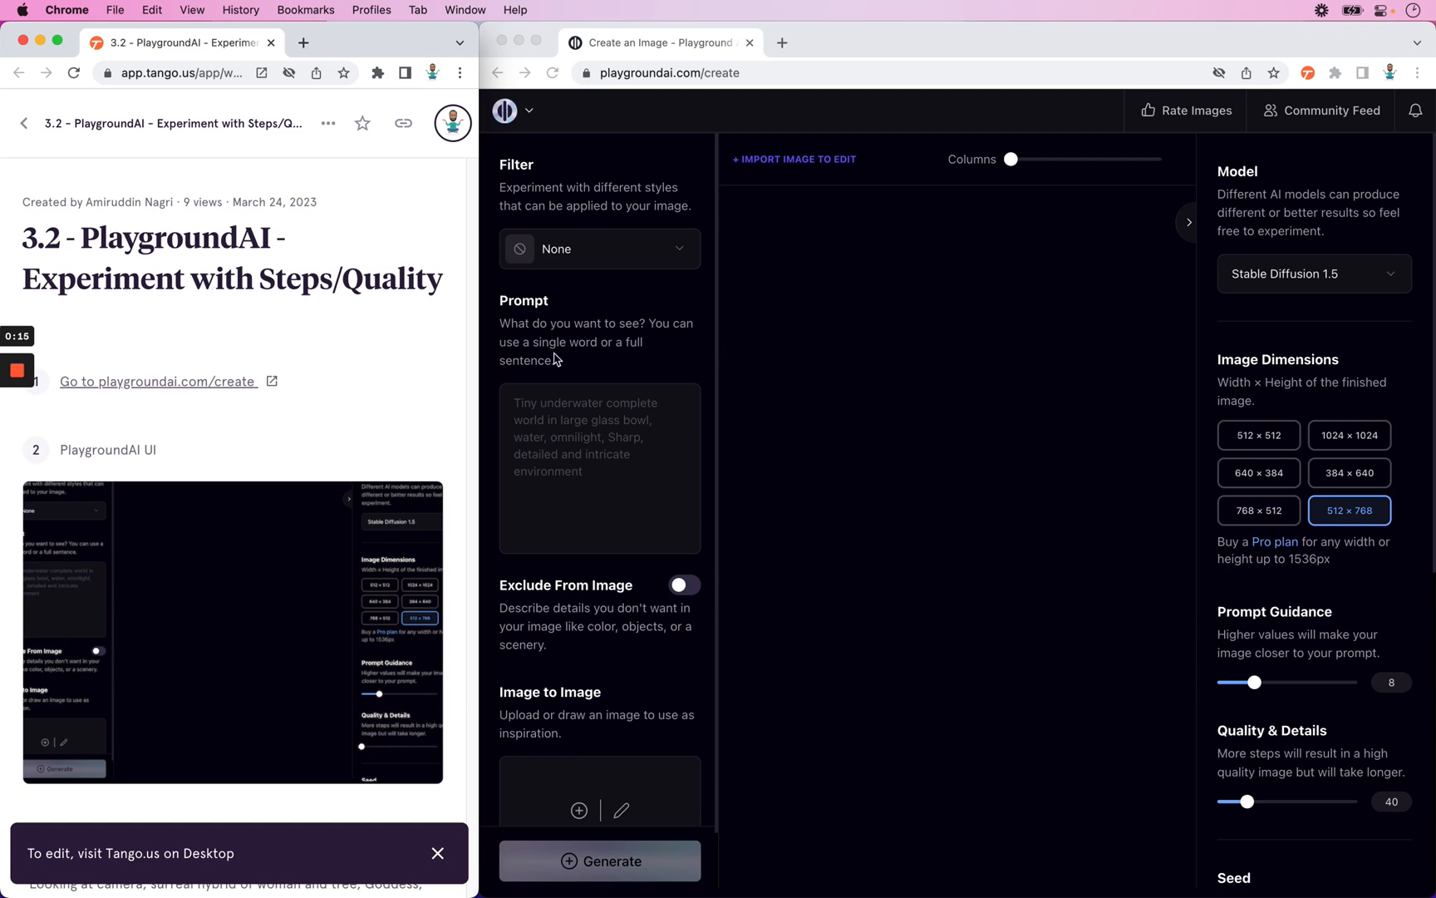
scroll(353, 326, "down", 1)
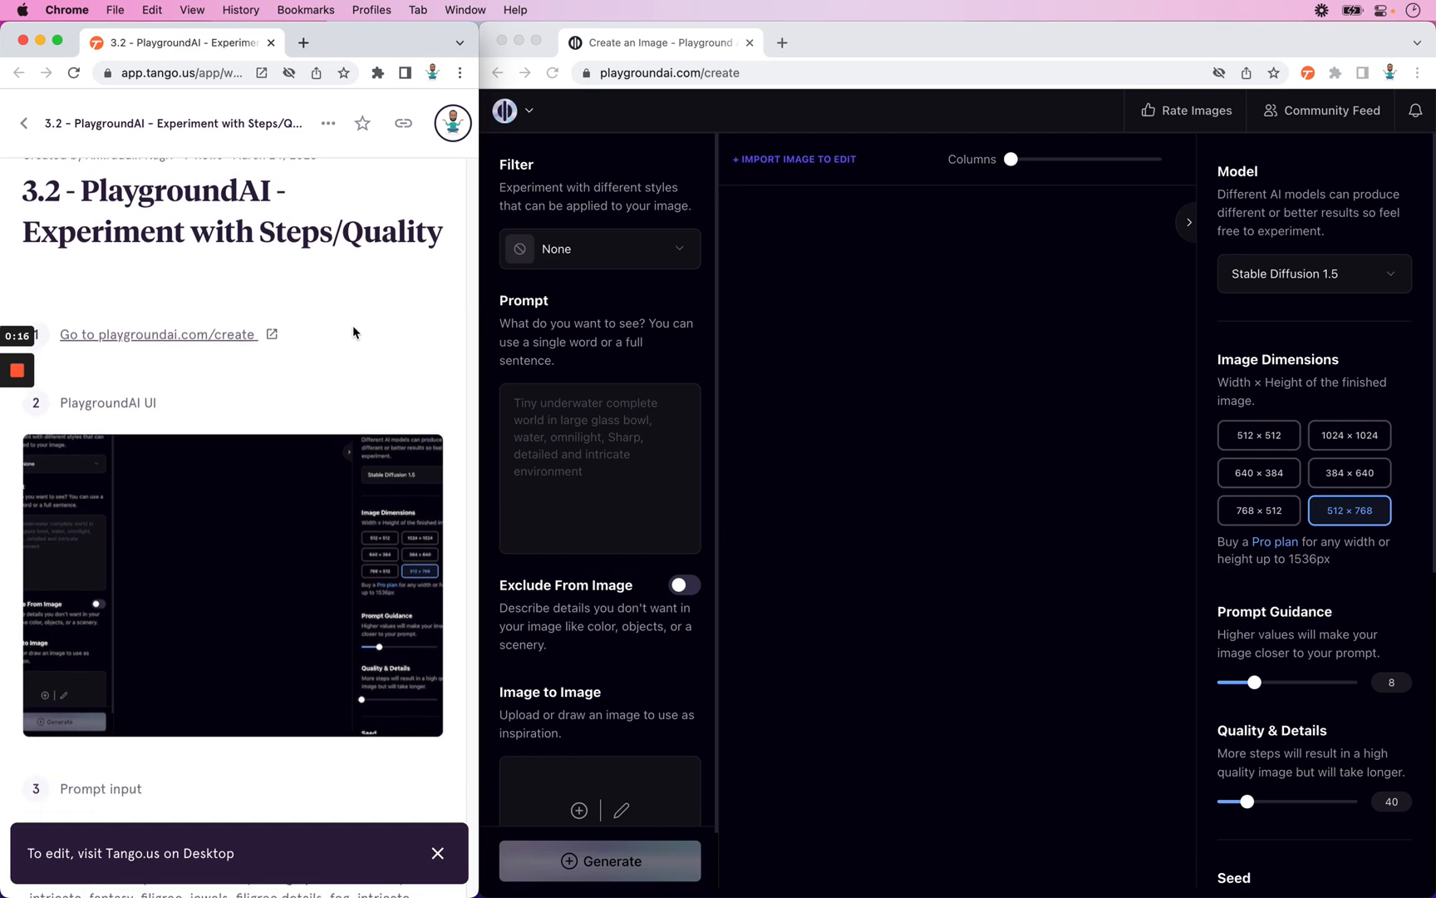
left_click(568, 368)
scroll(569, 368, "down", 2)
scroll(568, 368, "up", 2)
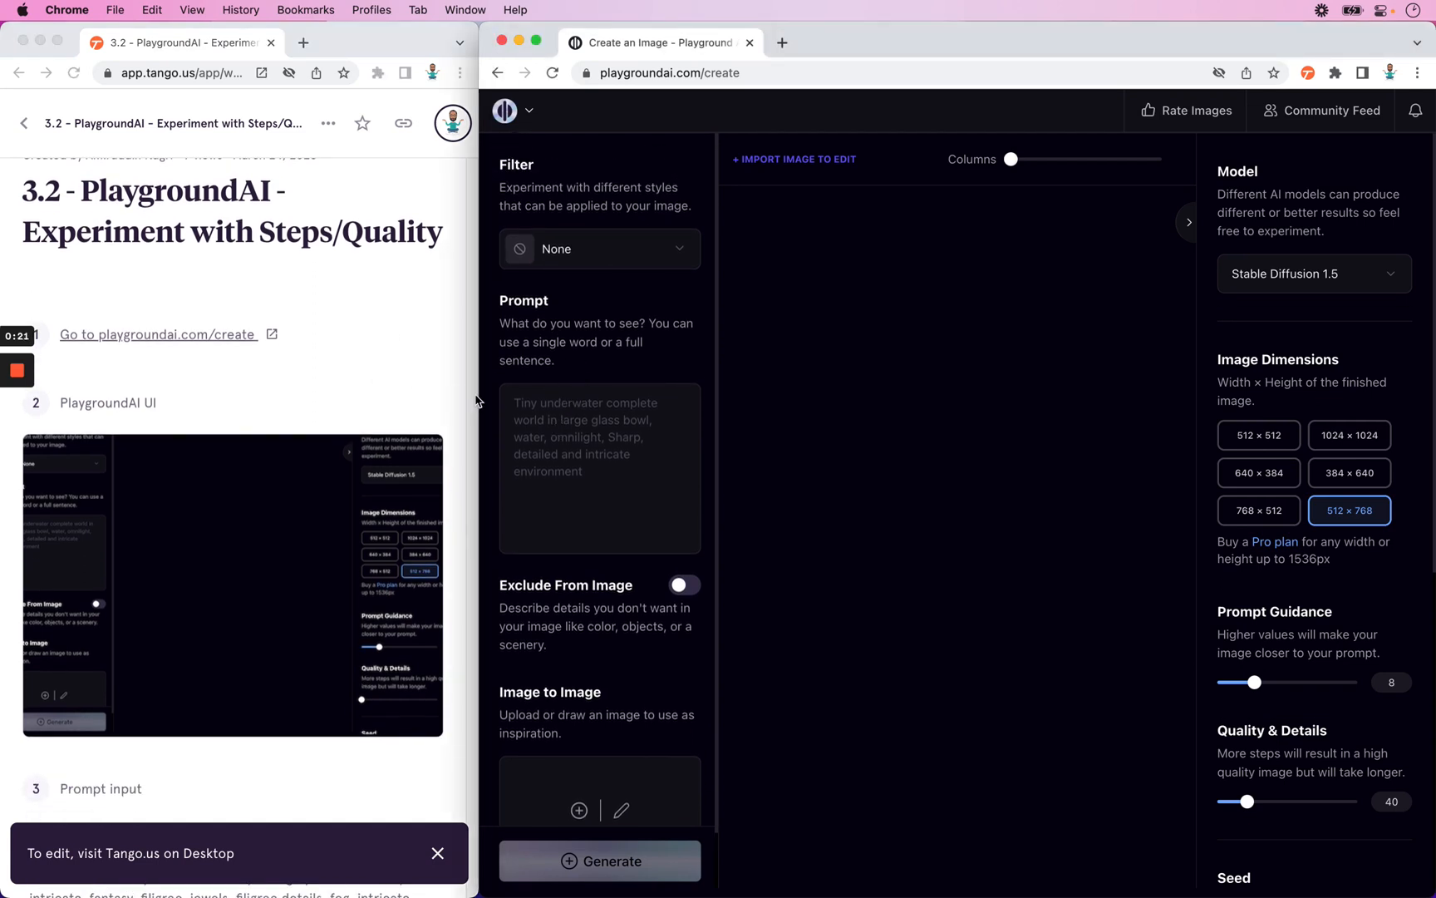
scroll(334, 385, "up", 1)
scroll(334, 385, "up", 1)
left_click(334, 385)
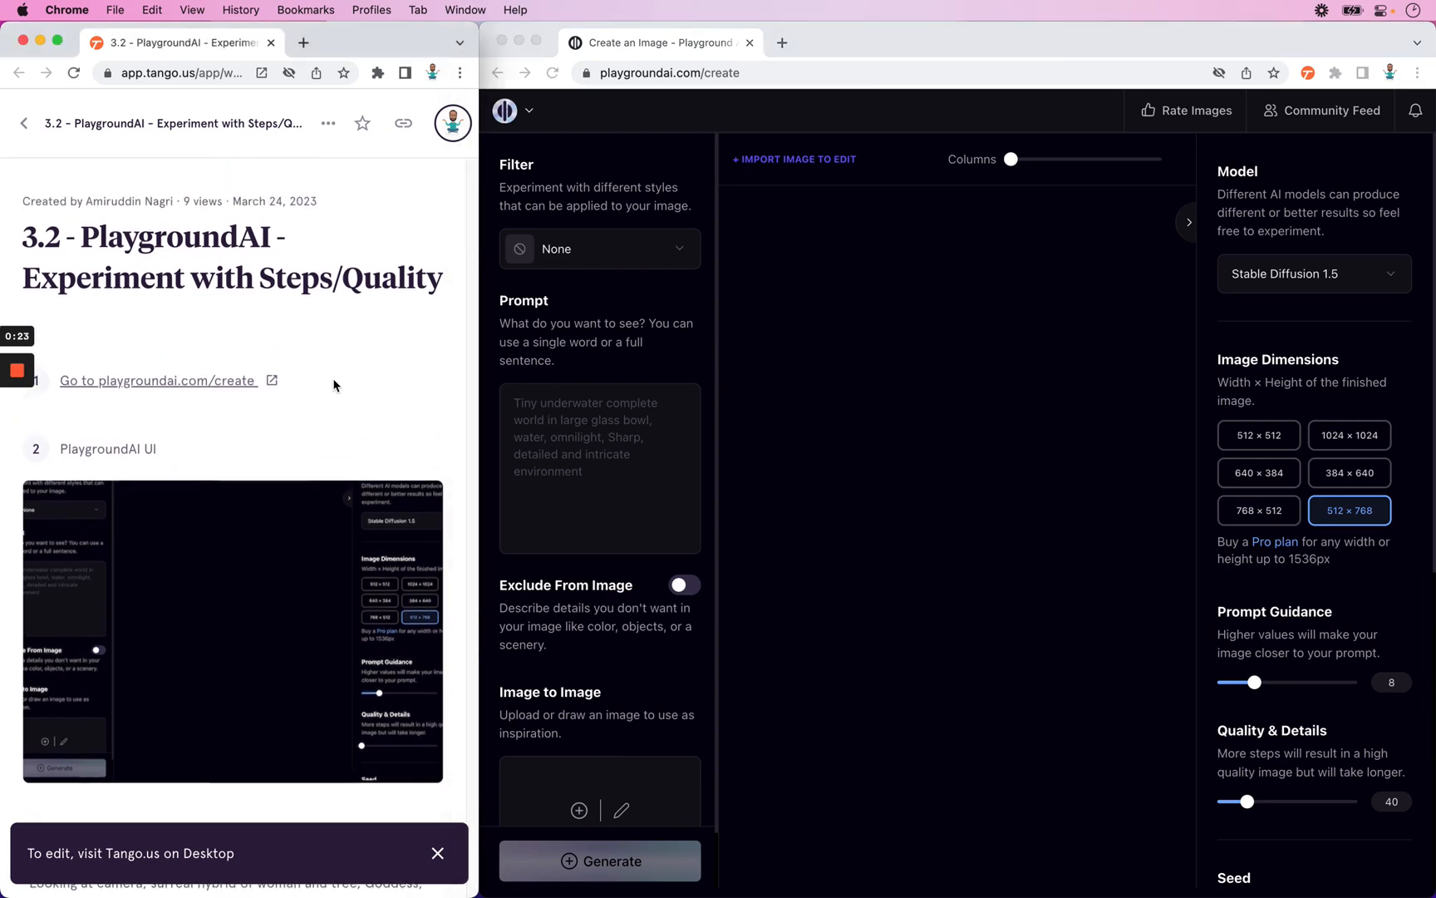
Step: Copy the full prompt text from step 3 of the Tango guide into the Prompt field of Playground AI
scroll(333, 385, "down", 2)
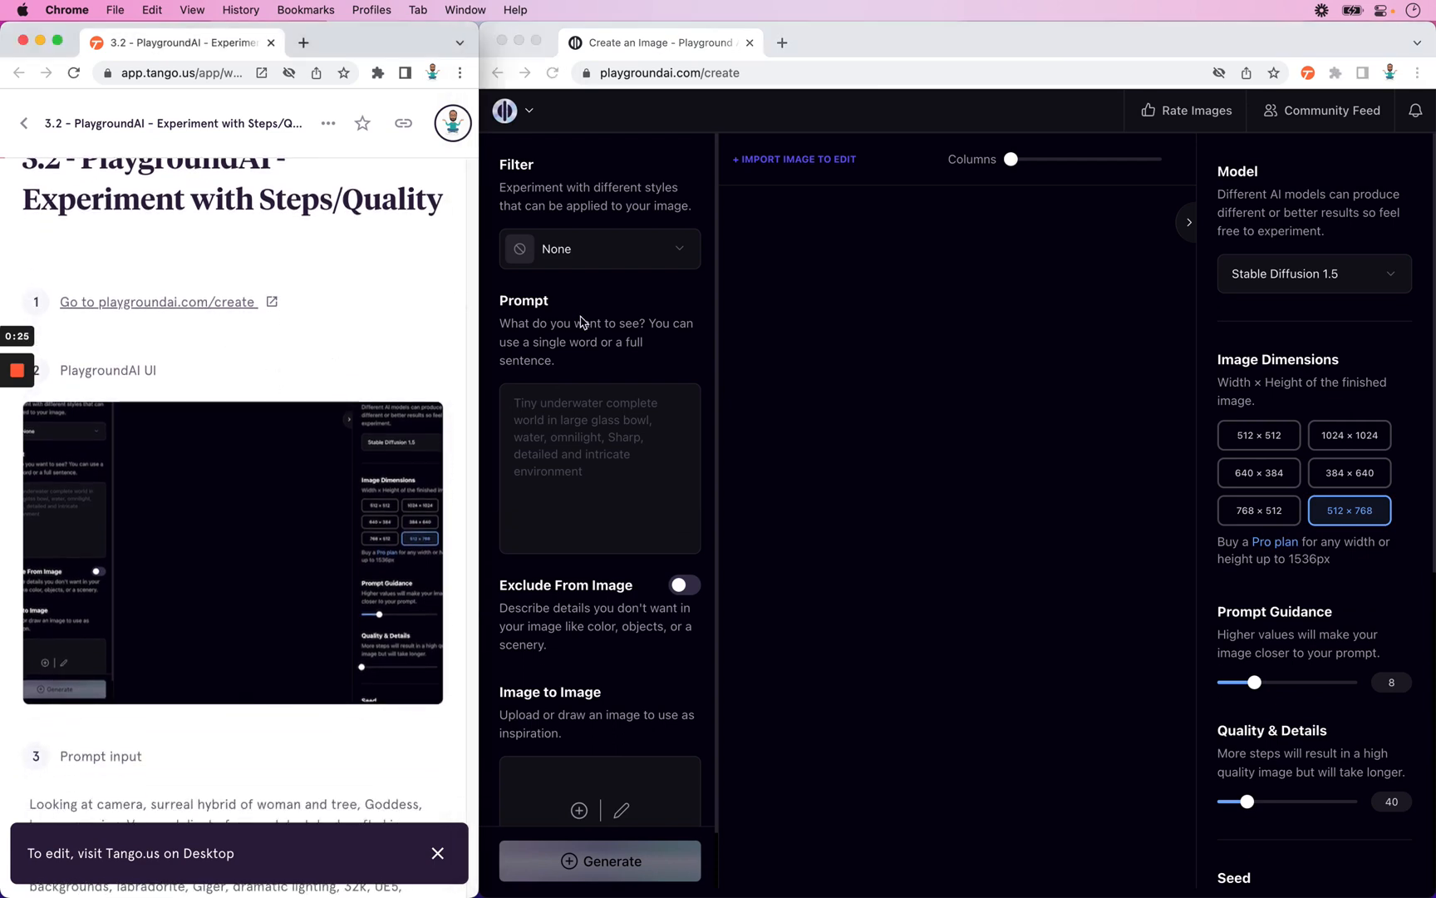
scroll(207, 429, "down", 5)
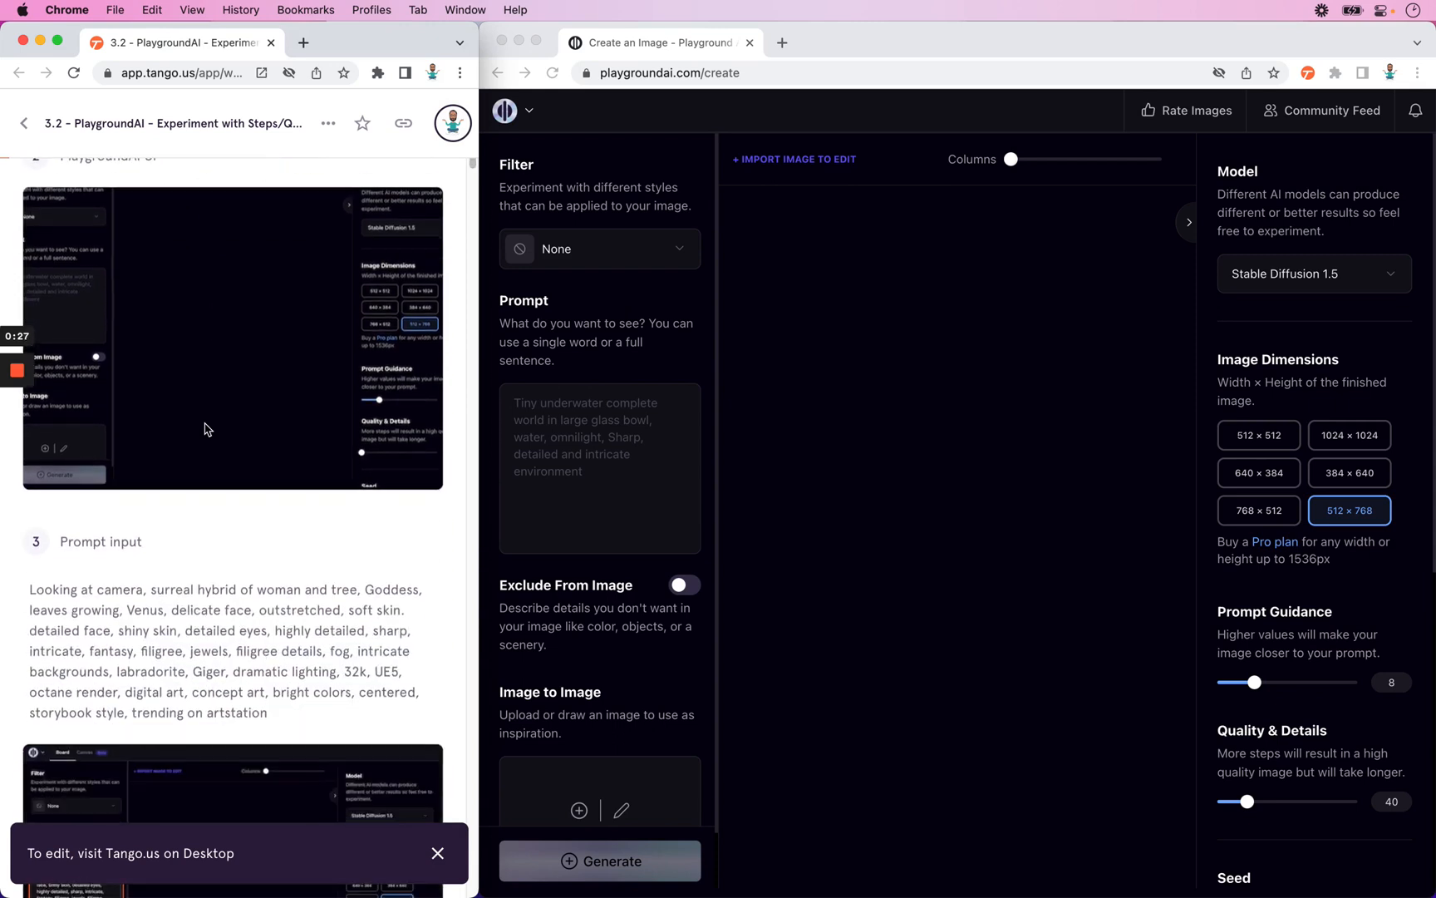
scroll(207, 429, "down", 7)
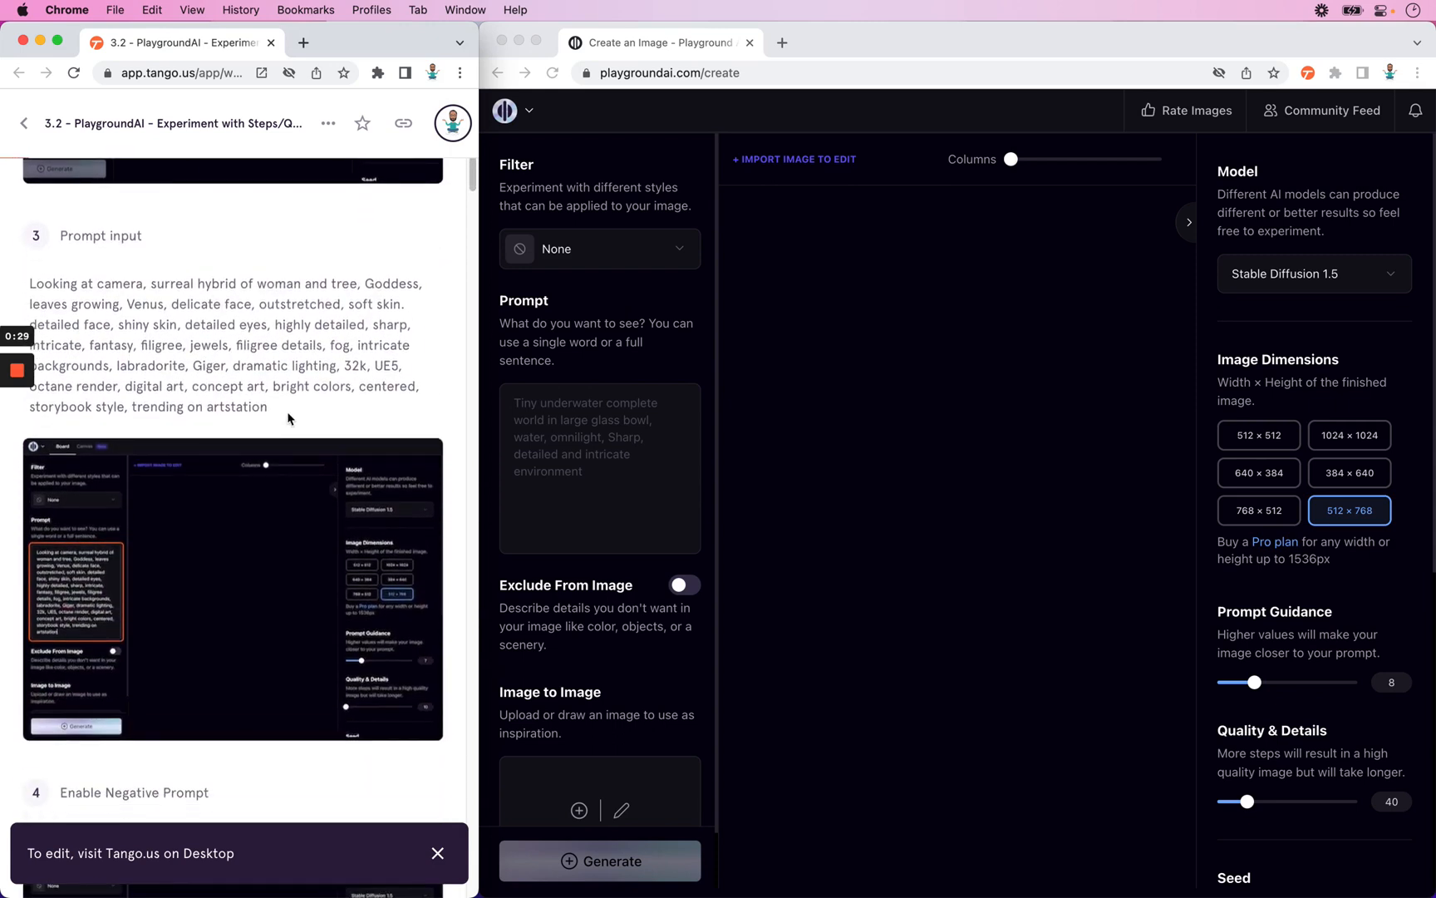
left_click_drag(284, 409, 30, 283)
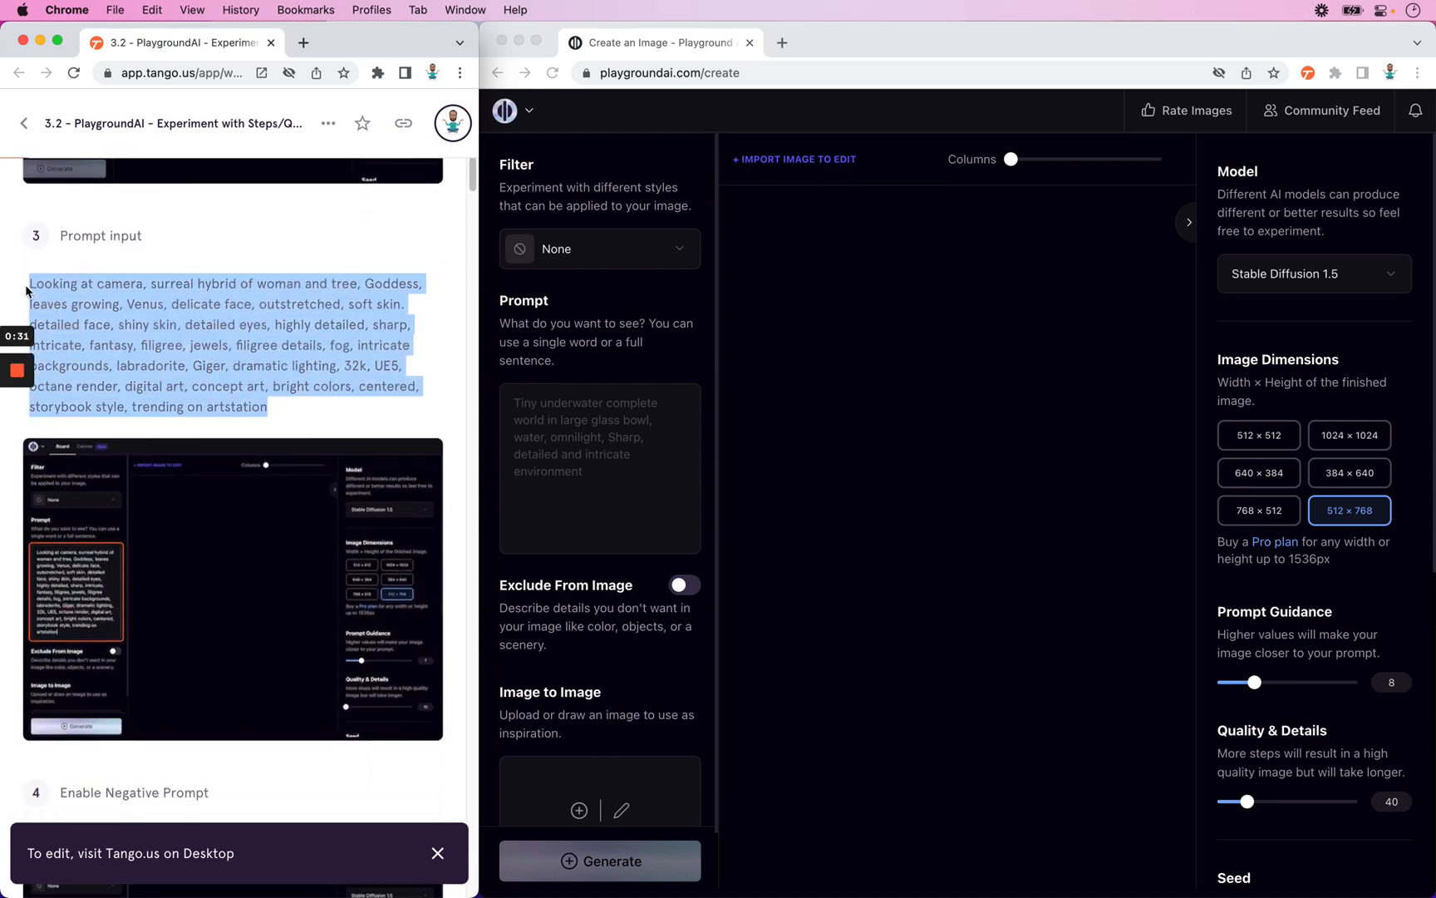
key("super+c")
left_click(609, 450)
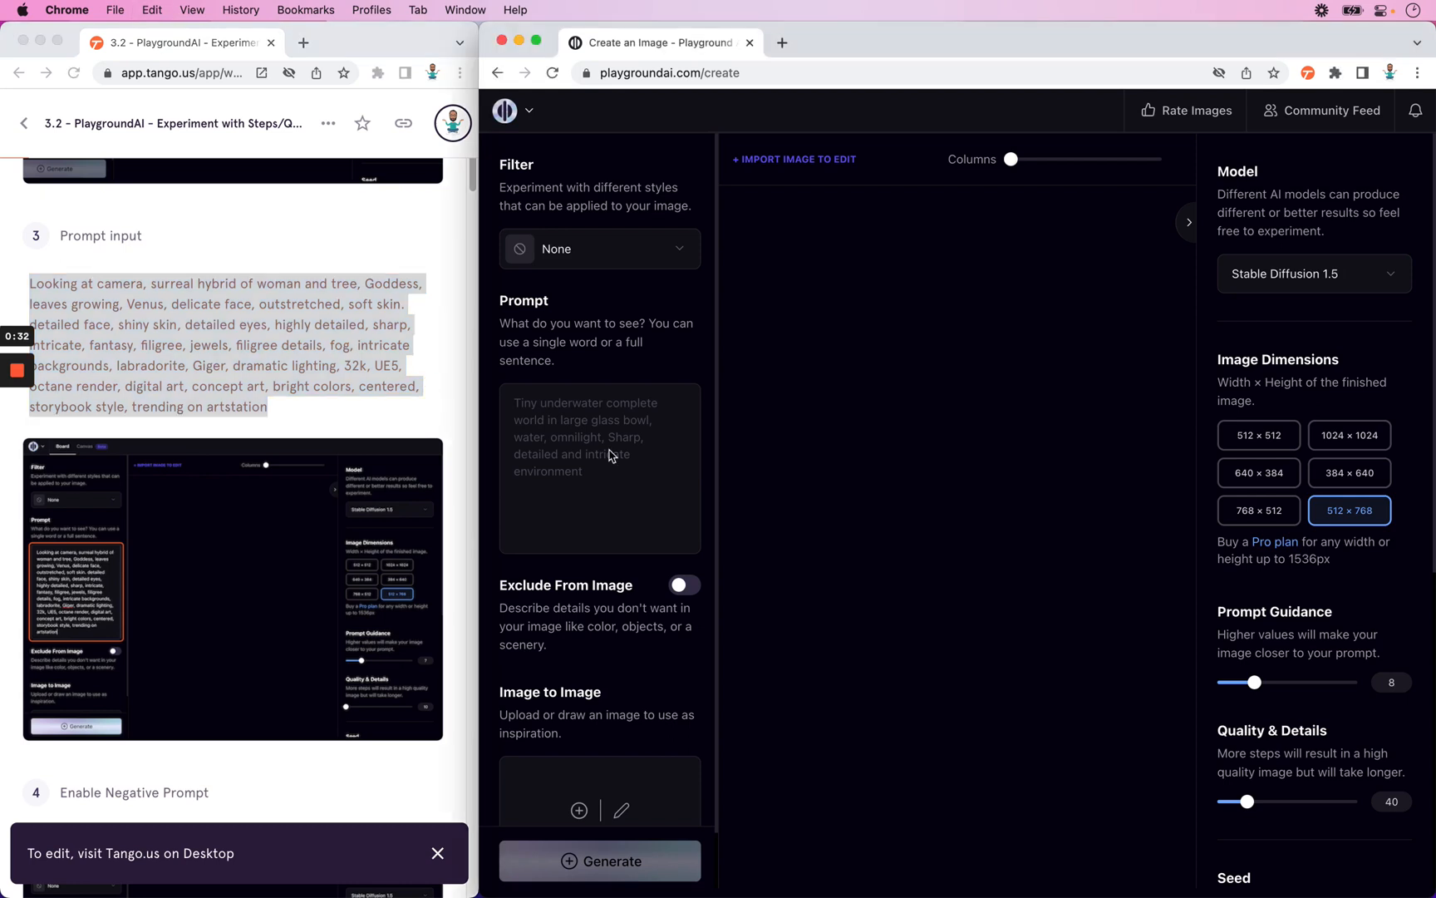
key("super+v")
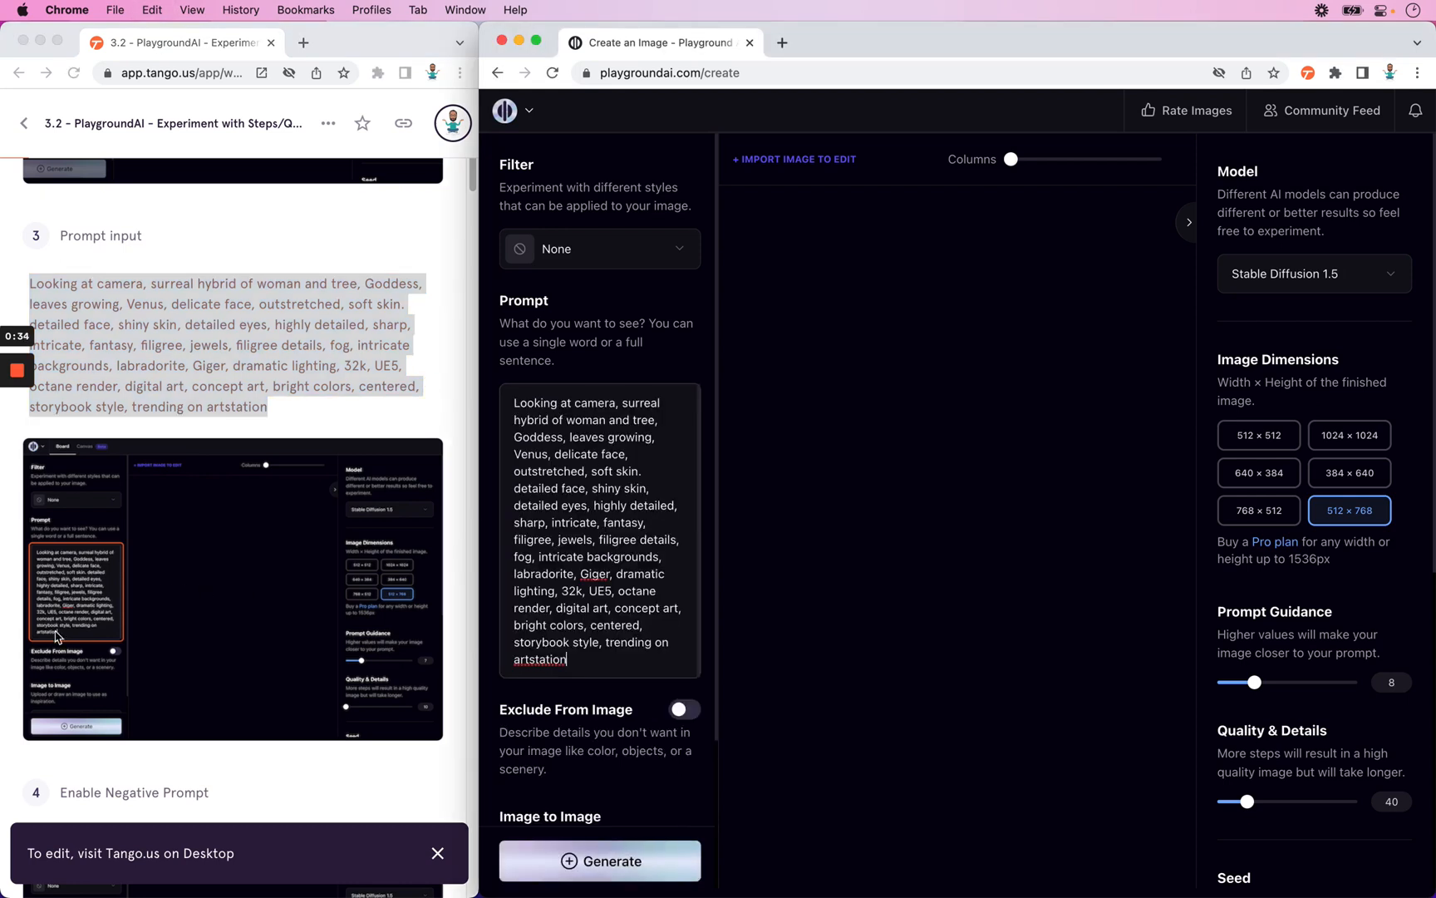
Step: Enable Exclude From Image and fill it with the negative prompt text copied from step 5 of the guide
scroll(70, 584, "down", 10)
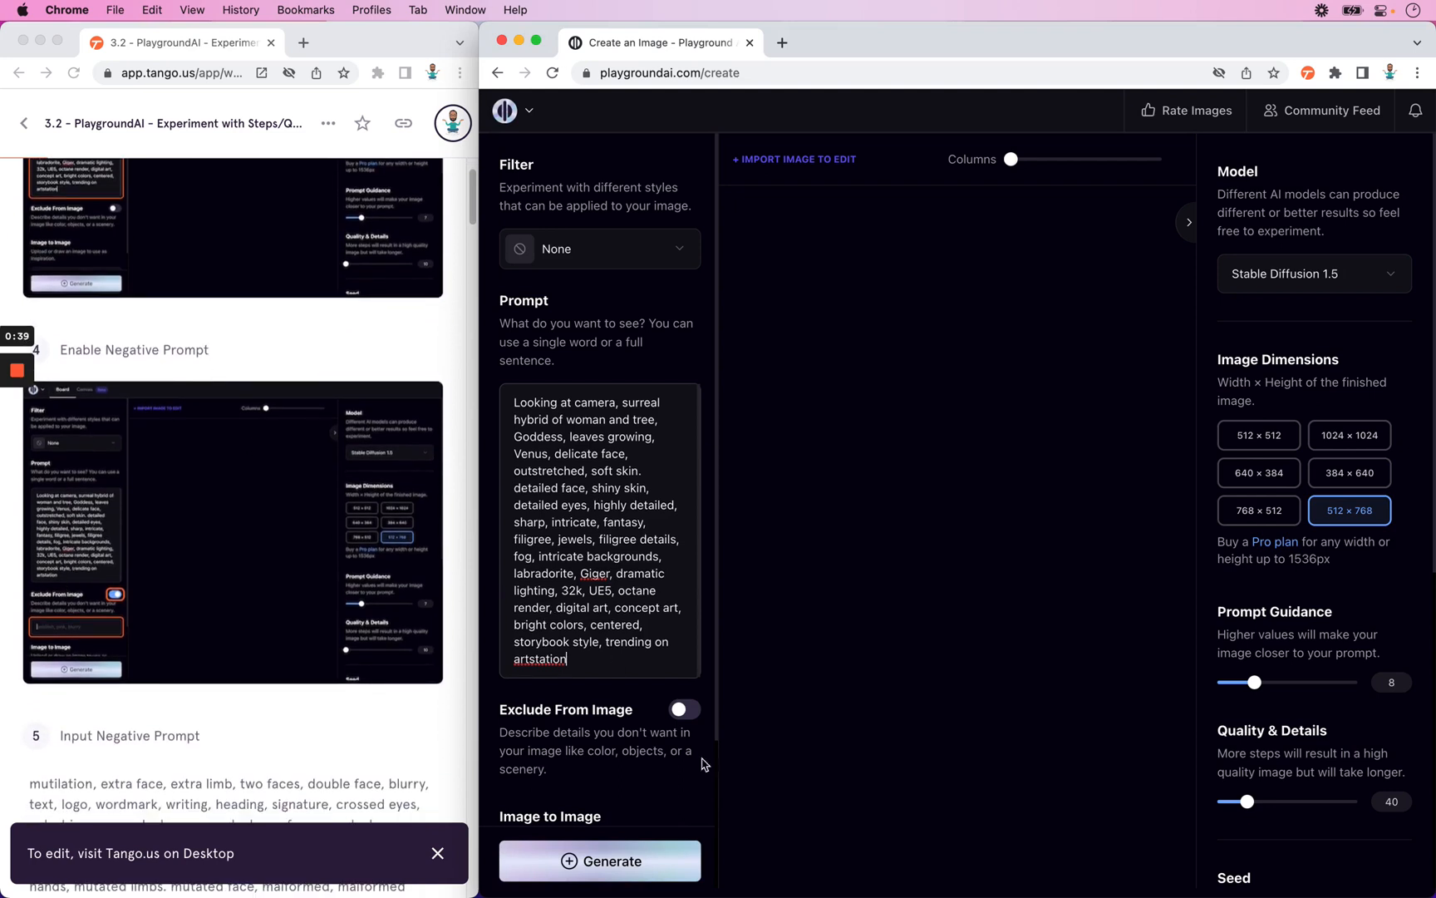
left_click(682, 709)
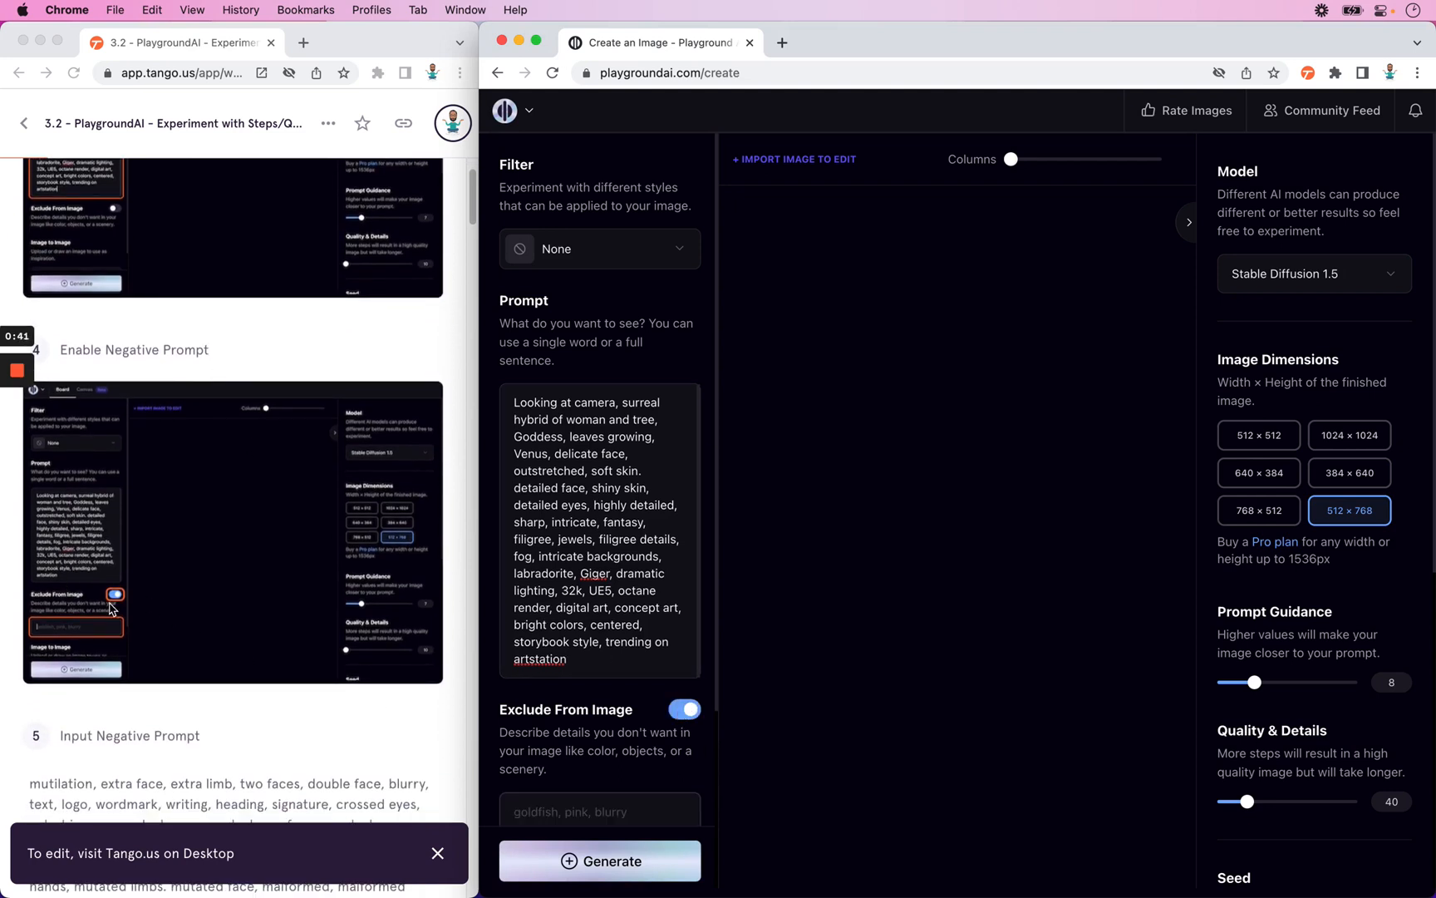
scroll(131, 608, "down", 7)
scroll(130, 608, "down", 5)
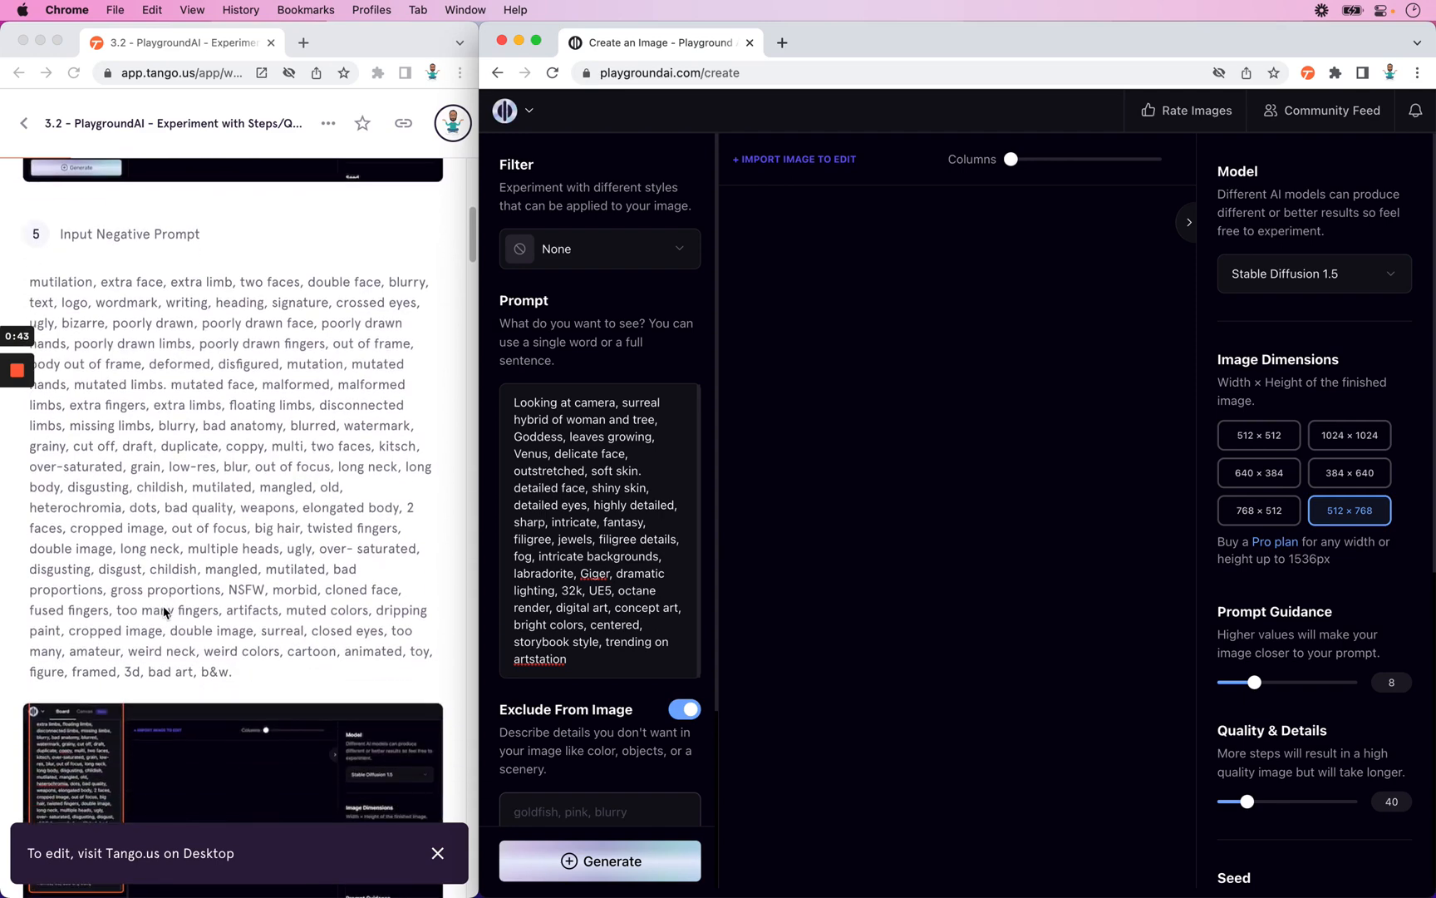
left_click(234, 670)
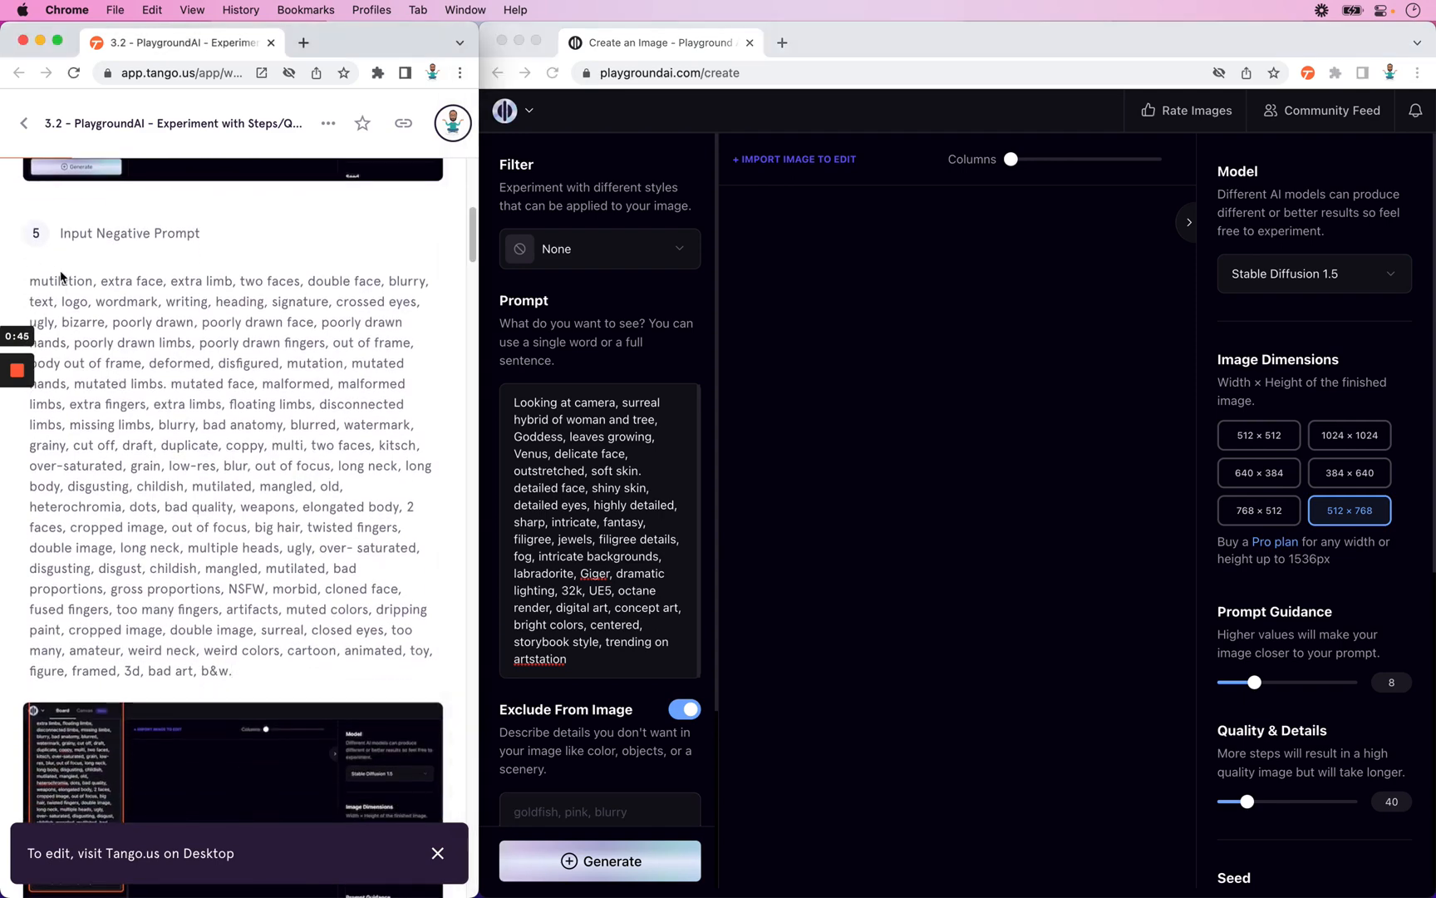
left_click_drag(29, 284, 299, 675)
key("super+c")
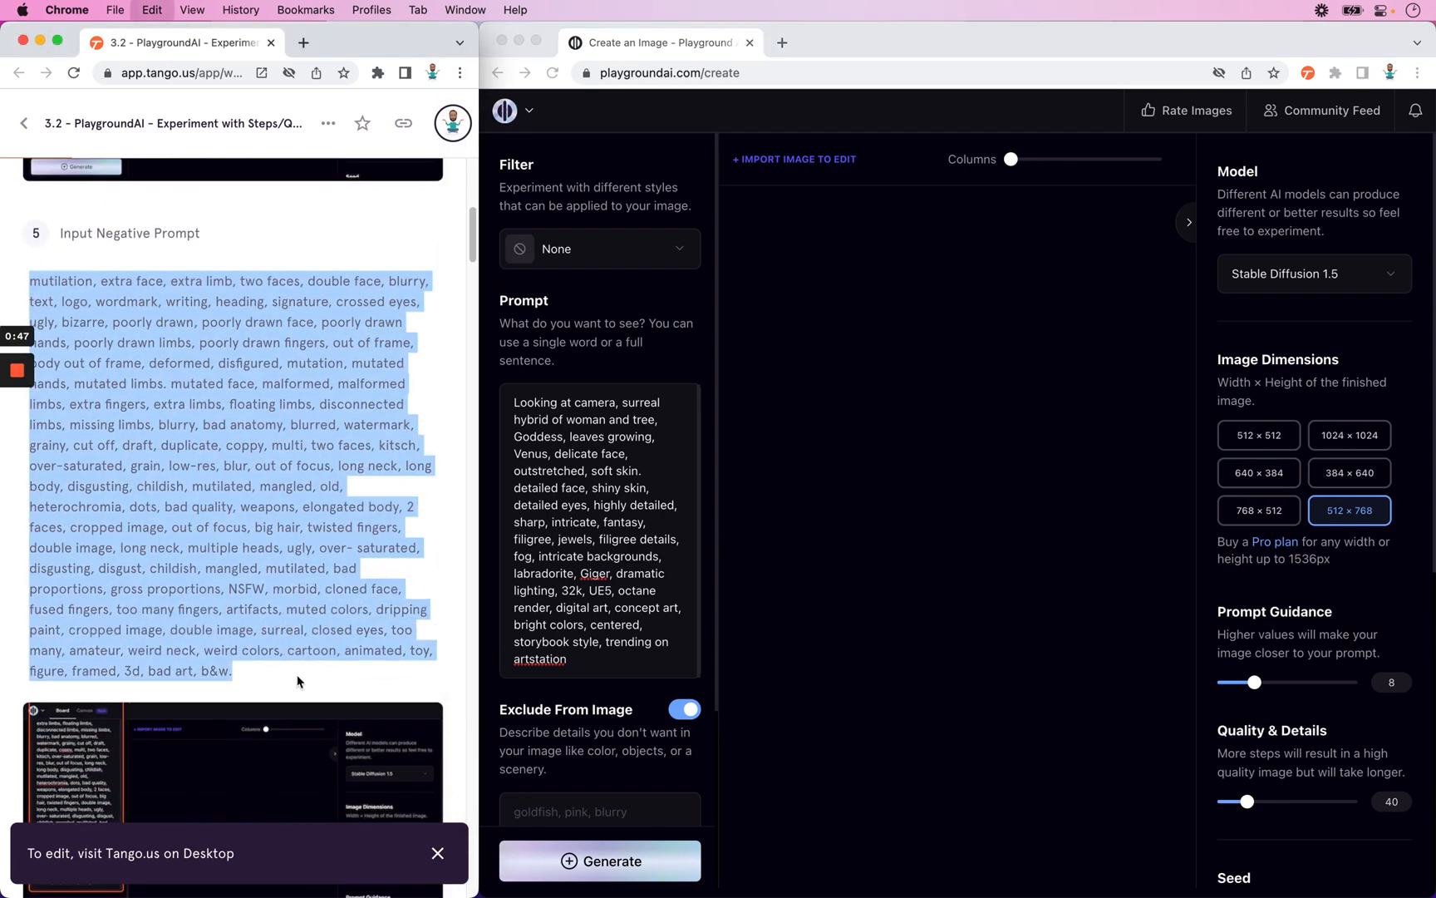
scroll(580, 740, "down", 5)
left_click(611, 599)
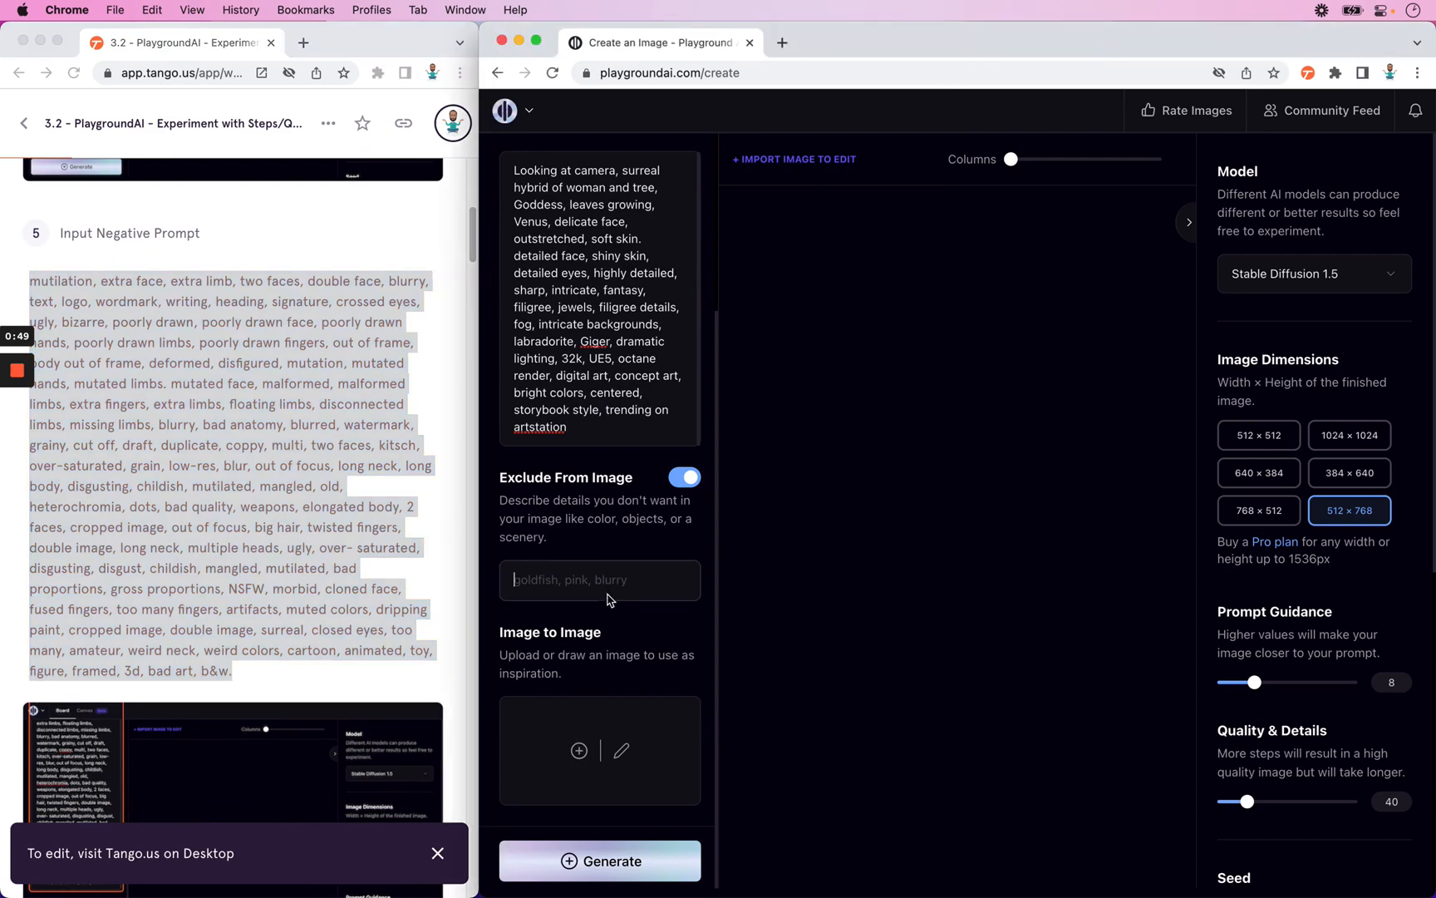
key("super+v")
Step: Keep the image dimensions at 512 × 768 as the guide requires and set Prompt Guidance to 8
left_click(315, 628)
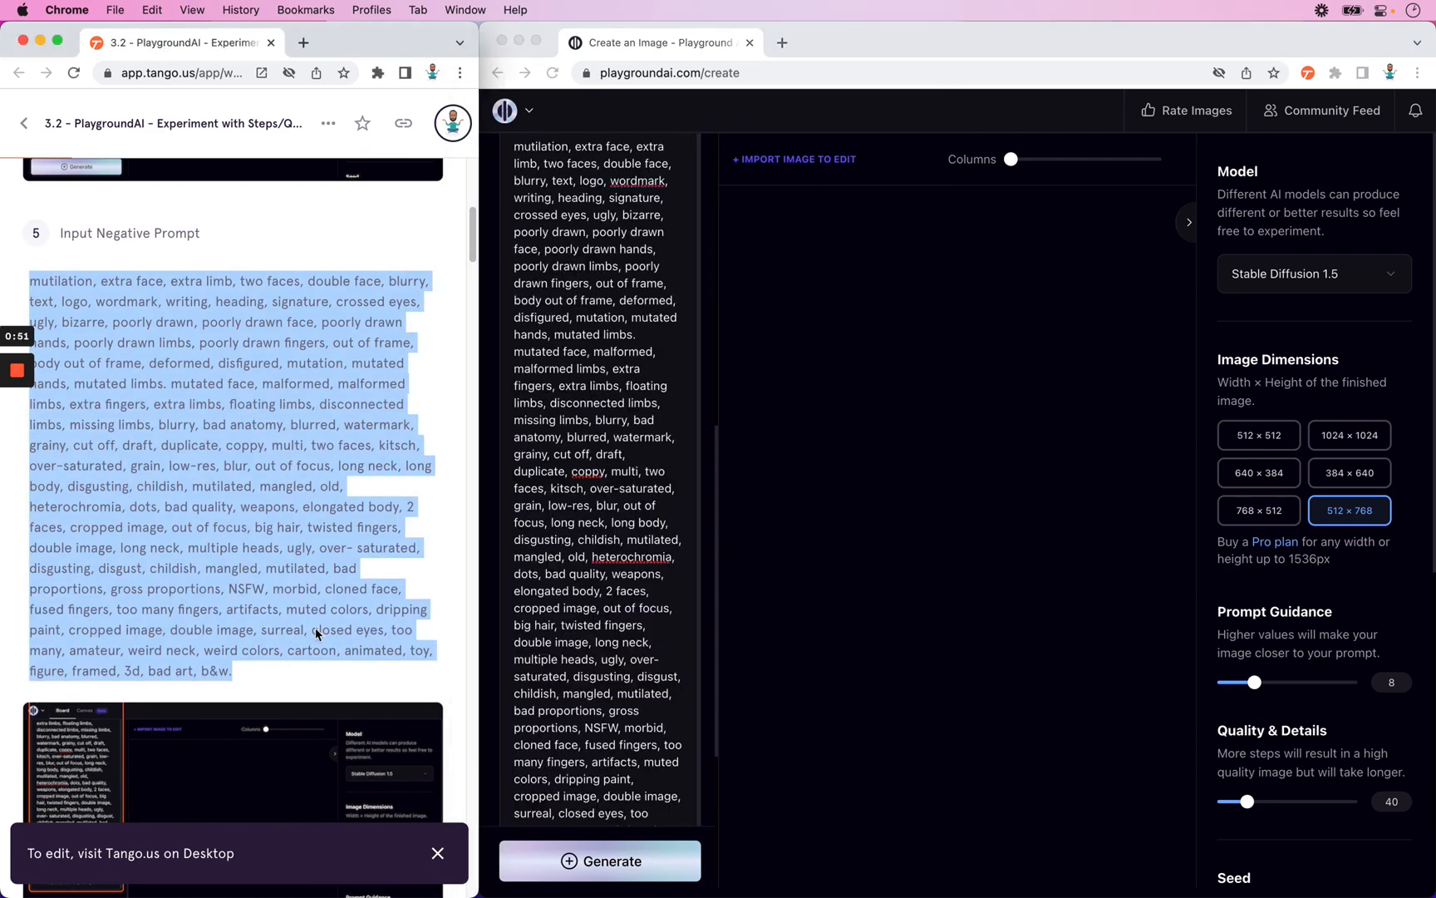
scroll(315, 628, "down", 5)
scroll(218, 595, "down", 2)
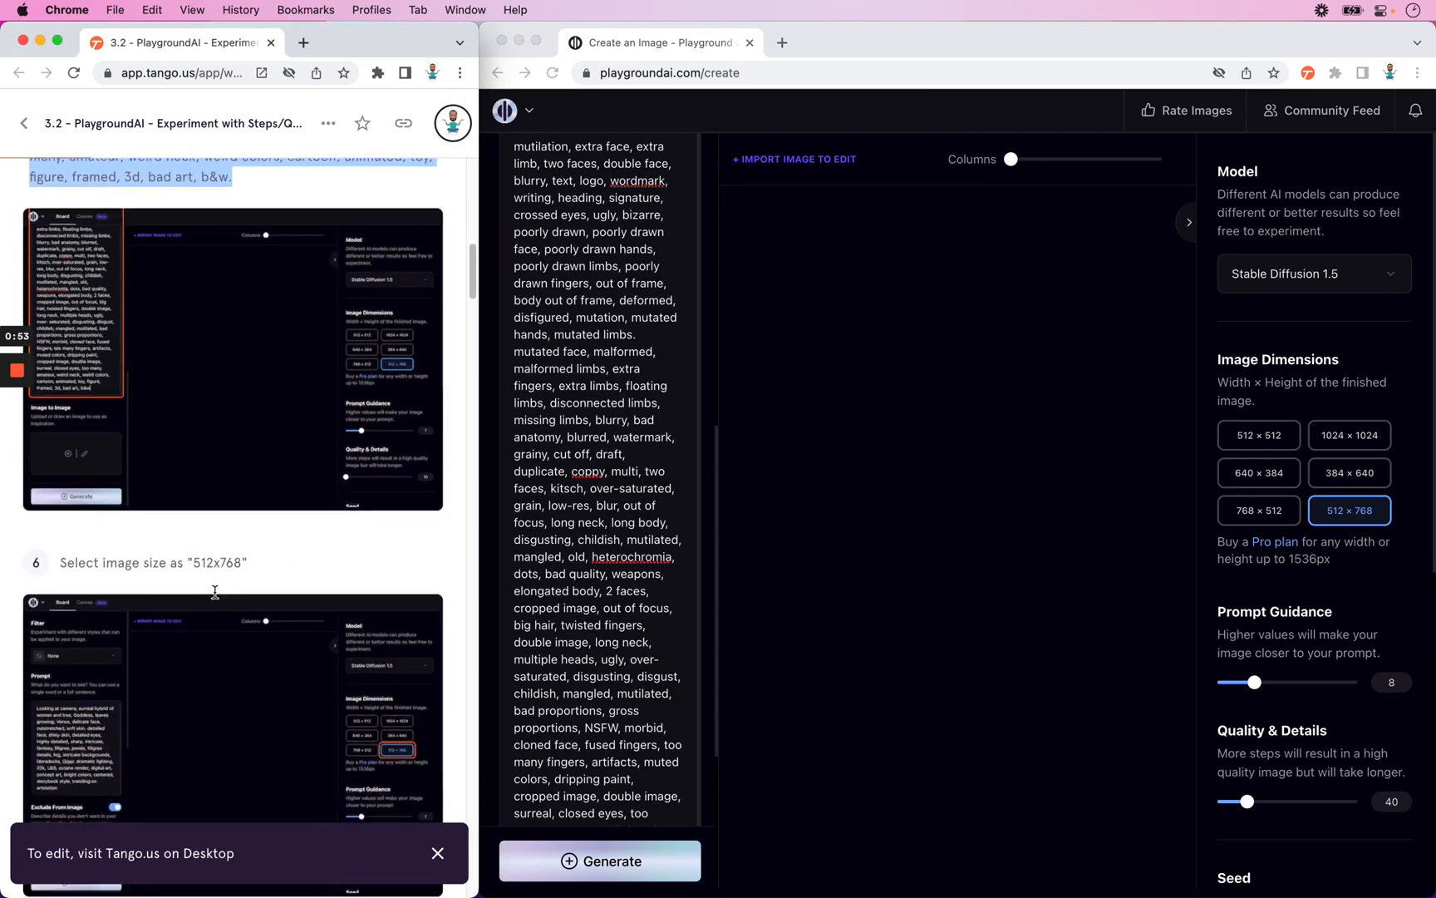
scroll(215, 592, "down", 3)
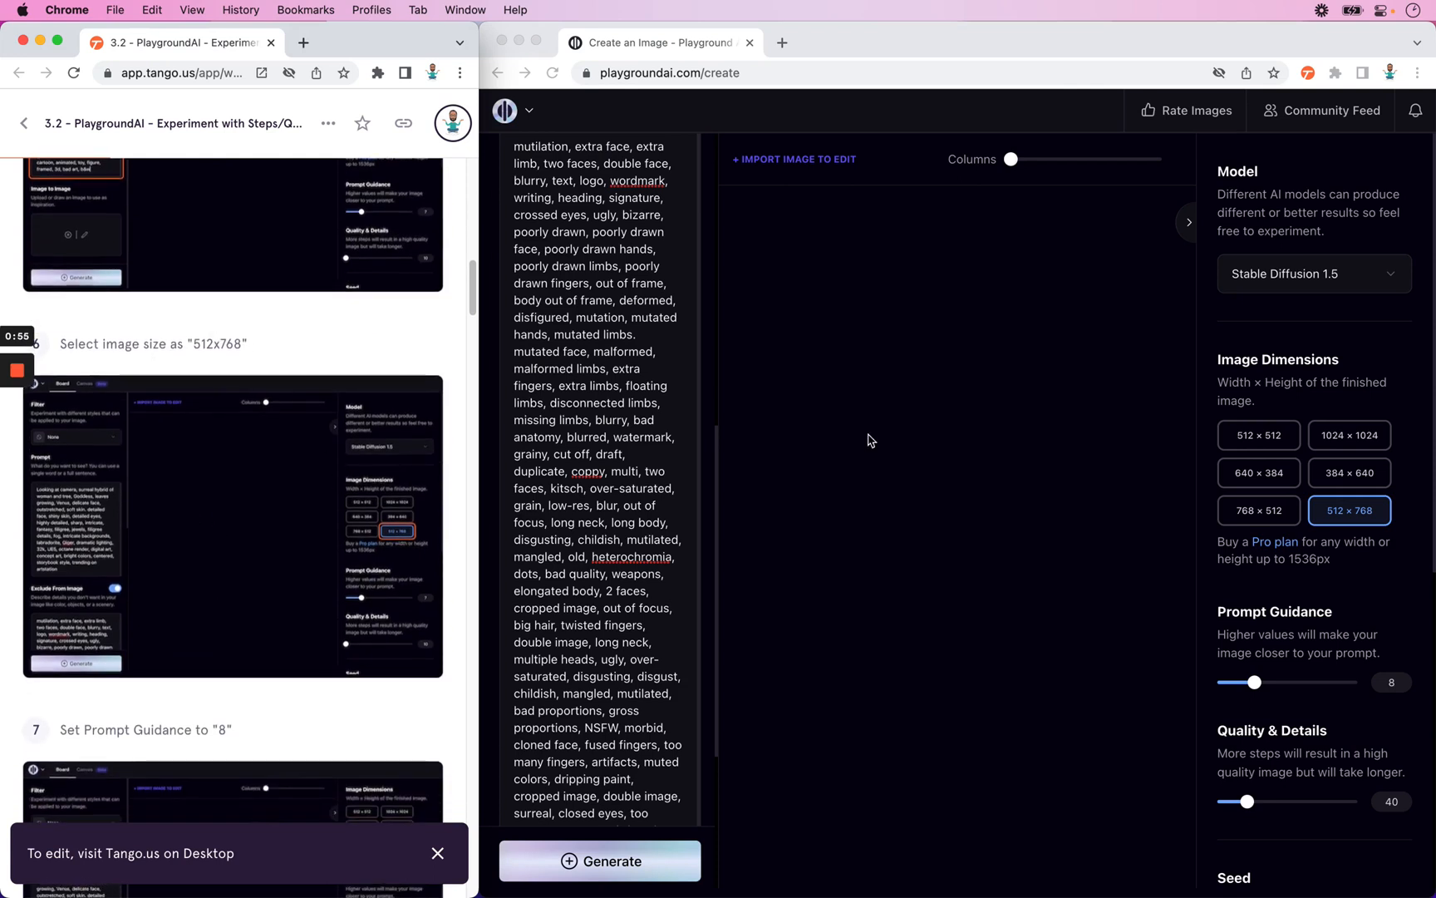
left_click(1099, 520)
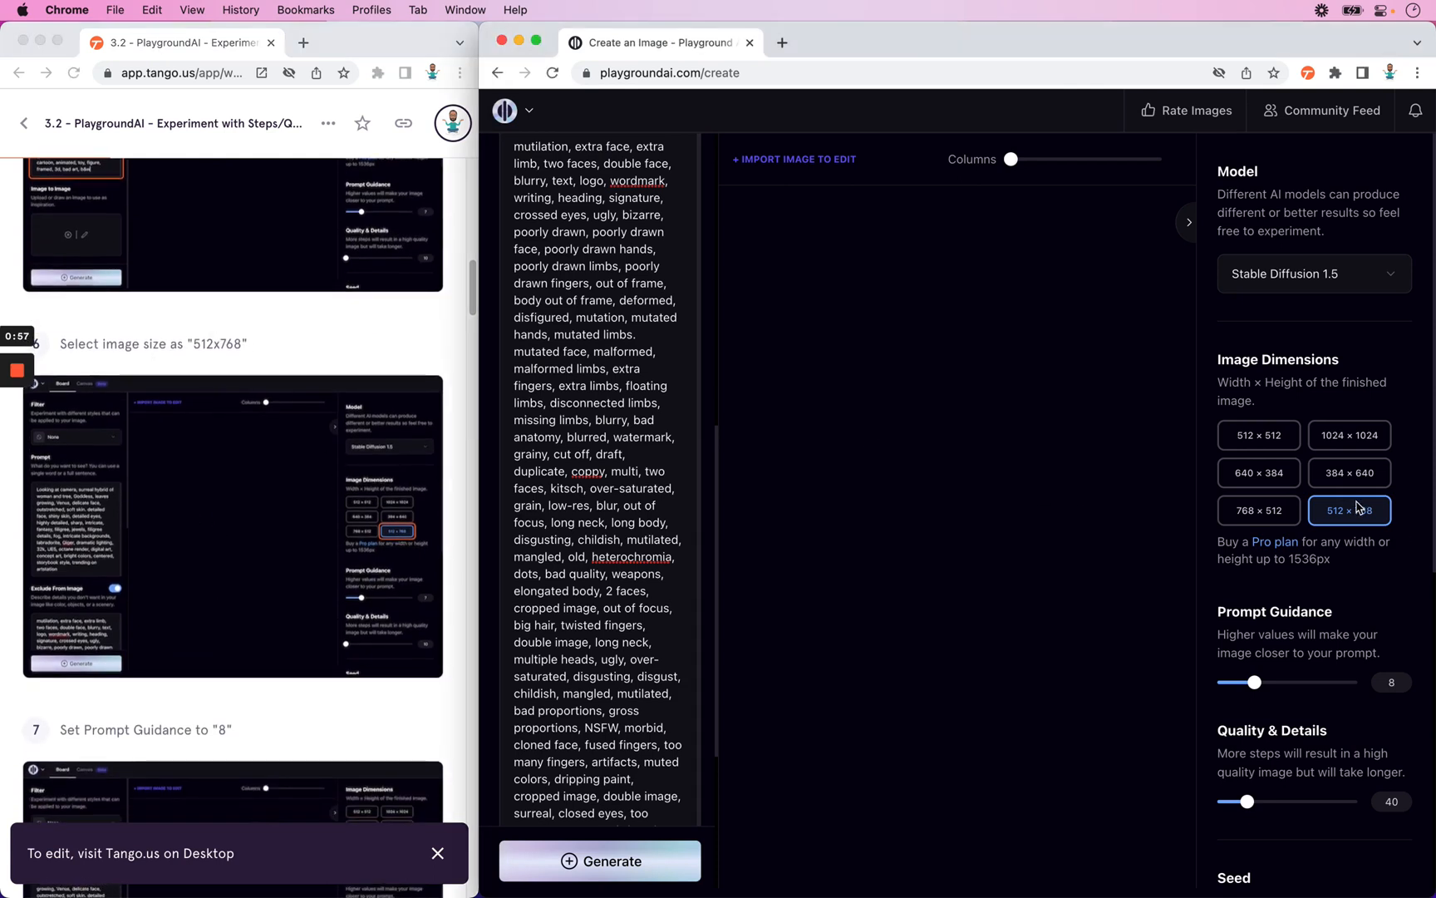
scroll(266, 499, "down", 5)
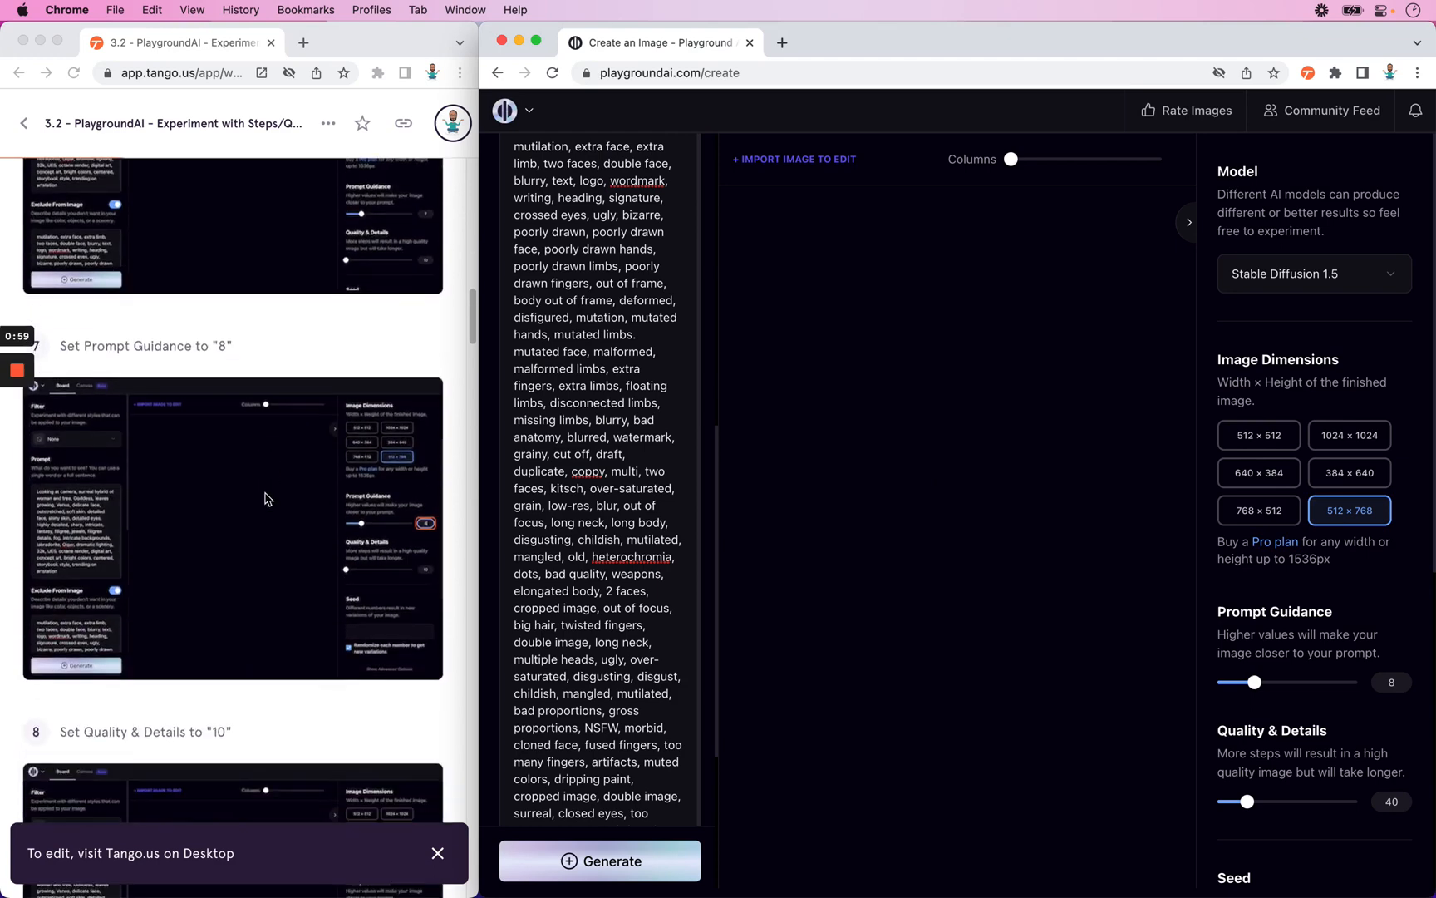
left_click(1391, 682)
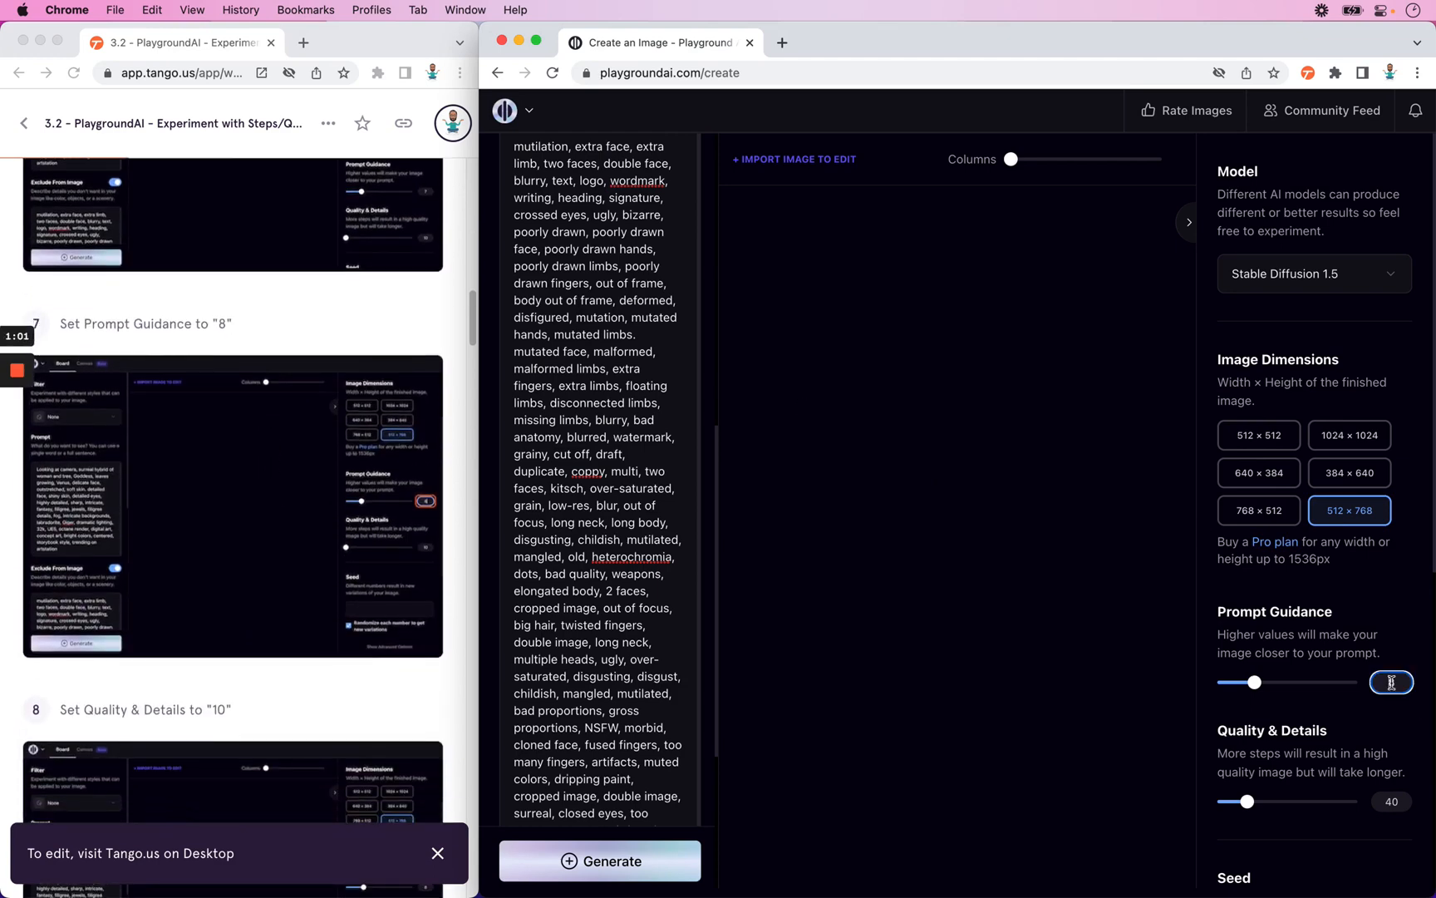
type("8")
Step: Set Quality & Details to 10, following step 8 of the guide
scroll(306, 724, "down", 2)
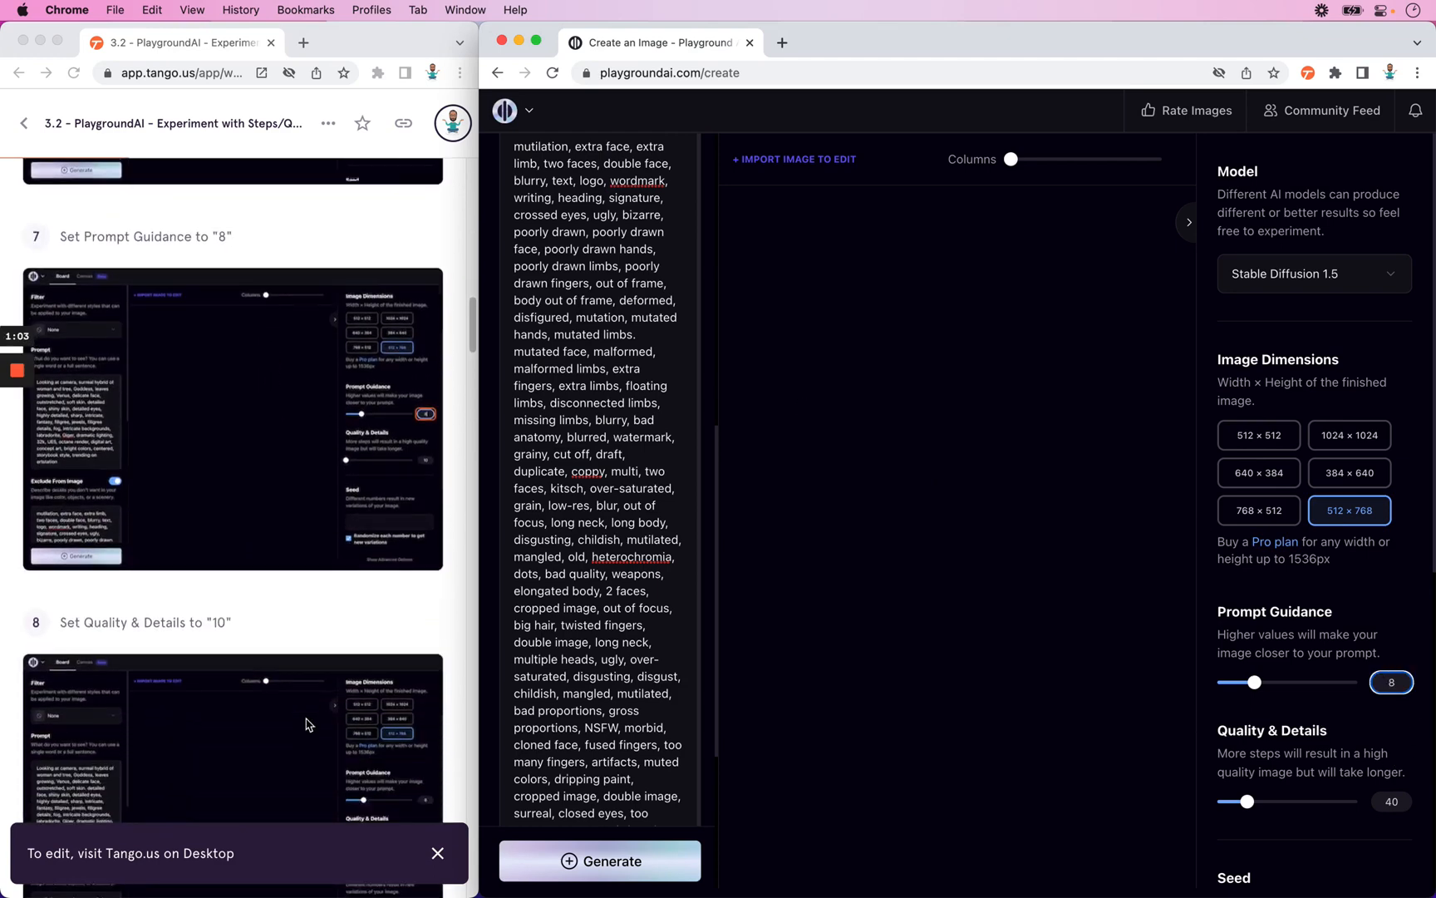
scroll(306, 724, "down", 3)
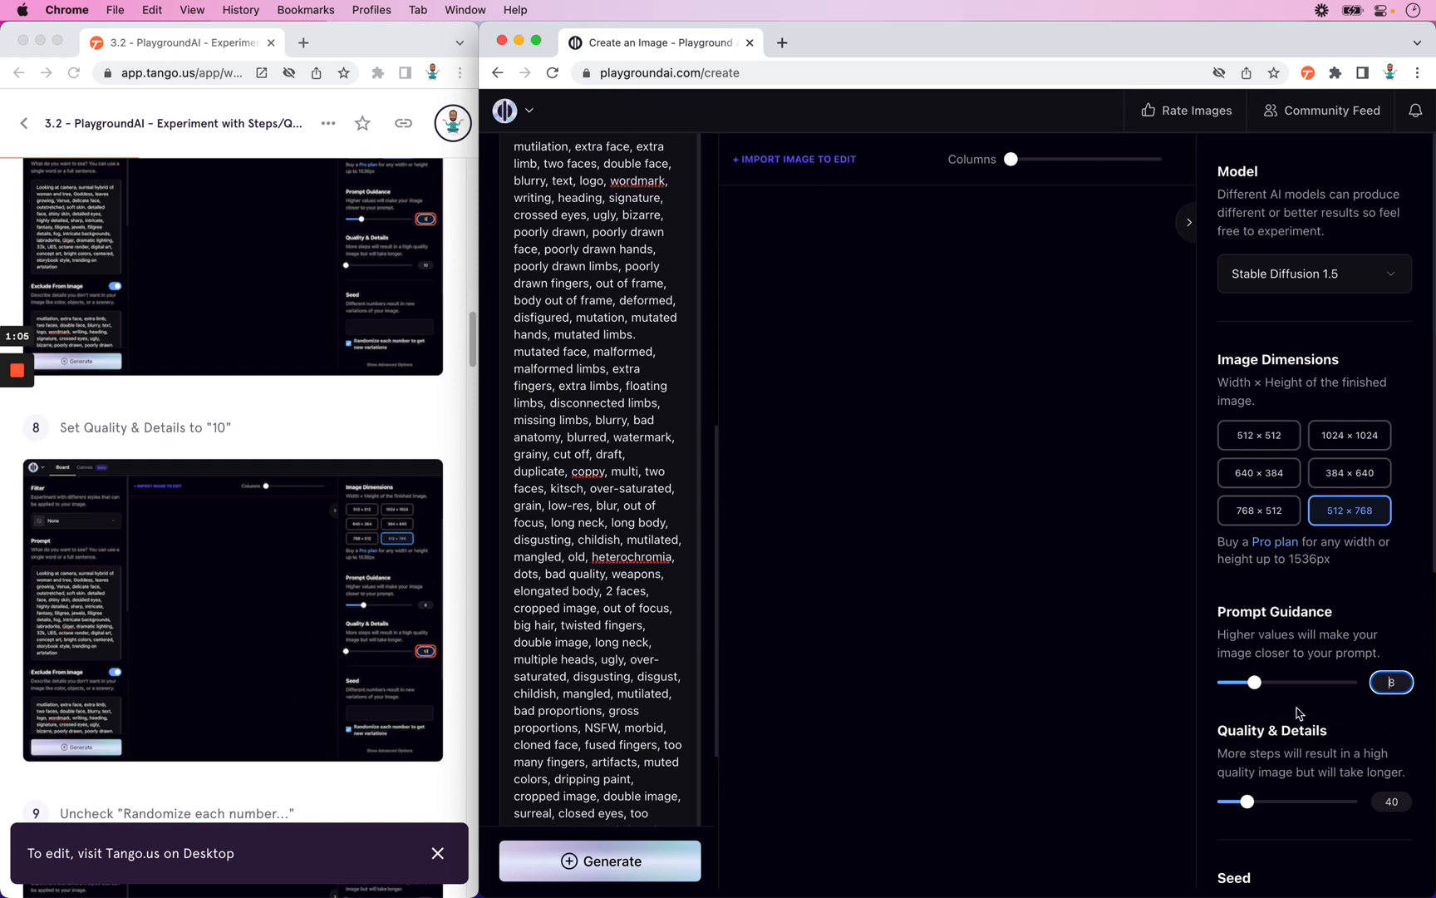
scroll(1387, 710, "down", 3)
double_click(1392, 561)
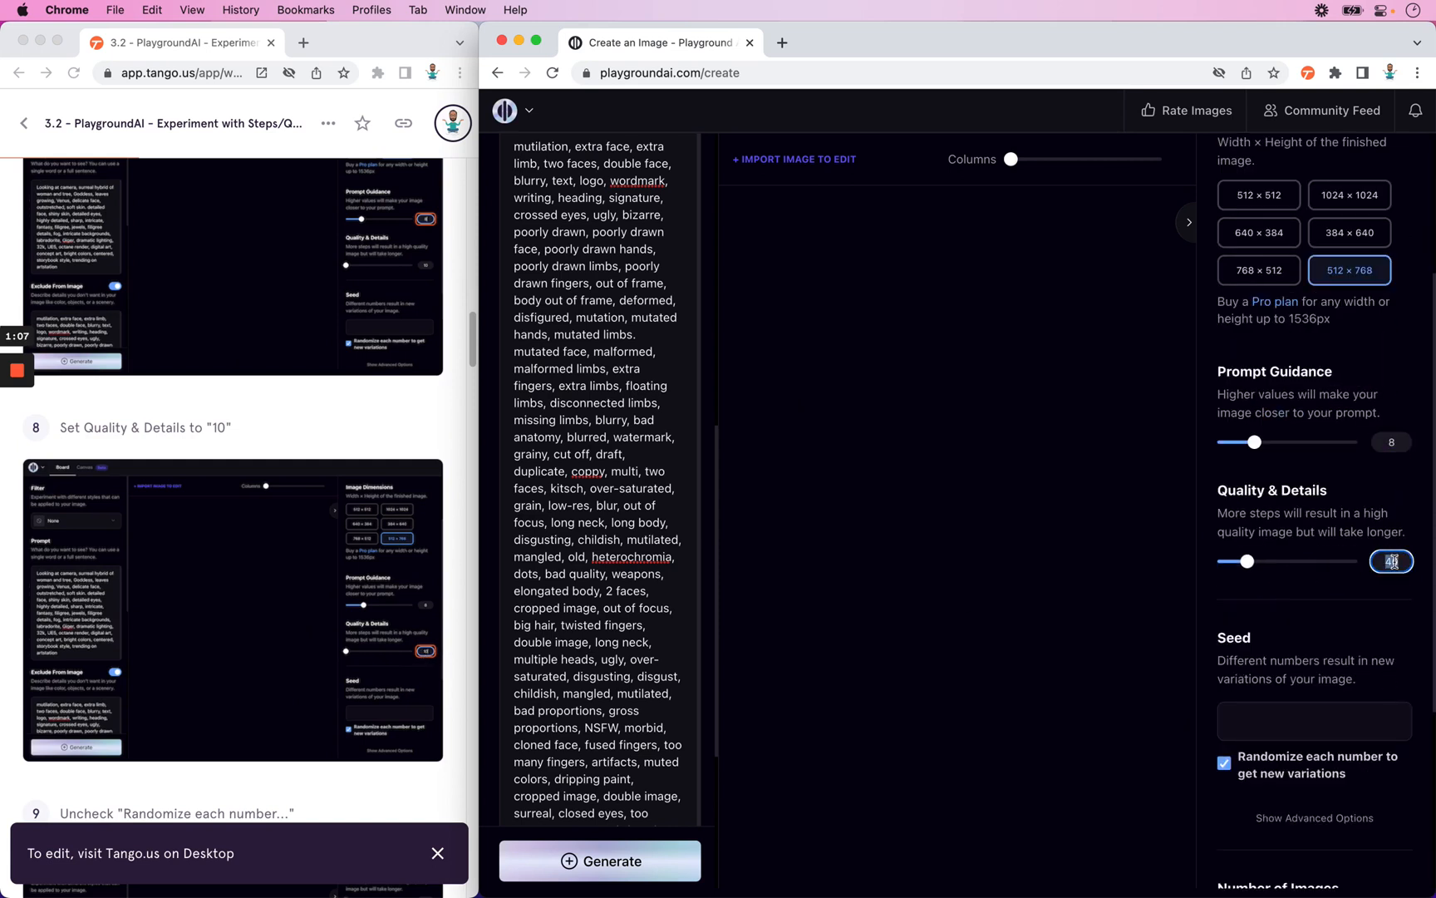
type("1")
left_click(1302, 612)
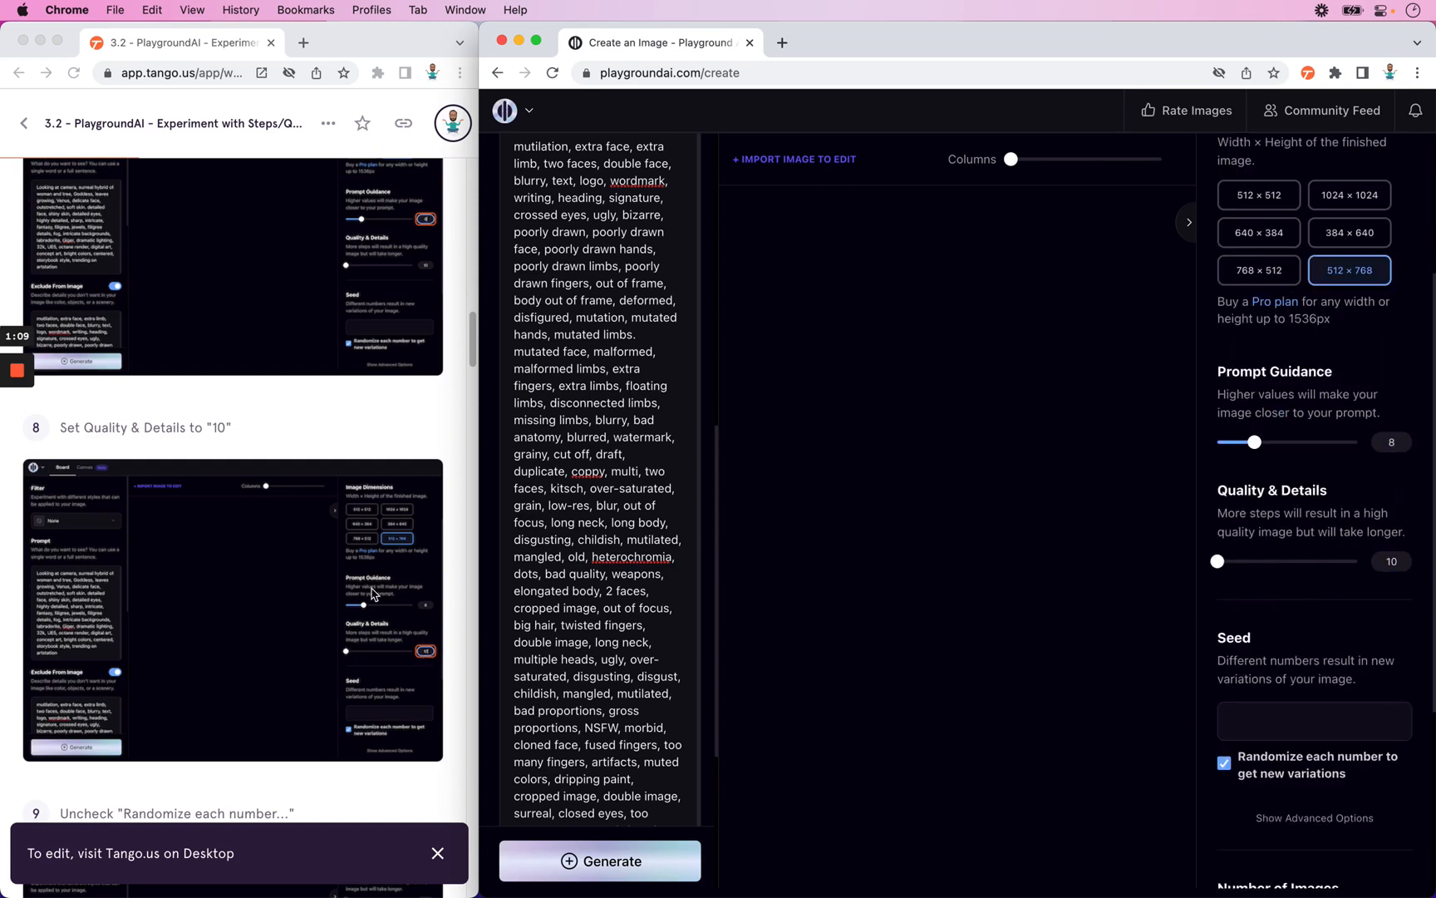
Step: Turn off "Randomize each number to get new variations" for the seed, following step 9 of the guide
scroll(374, 594, "down", 5)
scroll(371, 593, "down", 2)
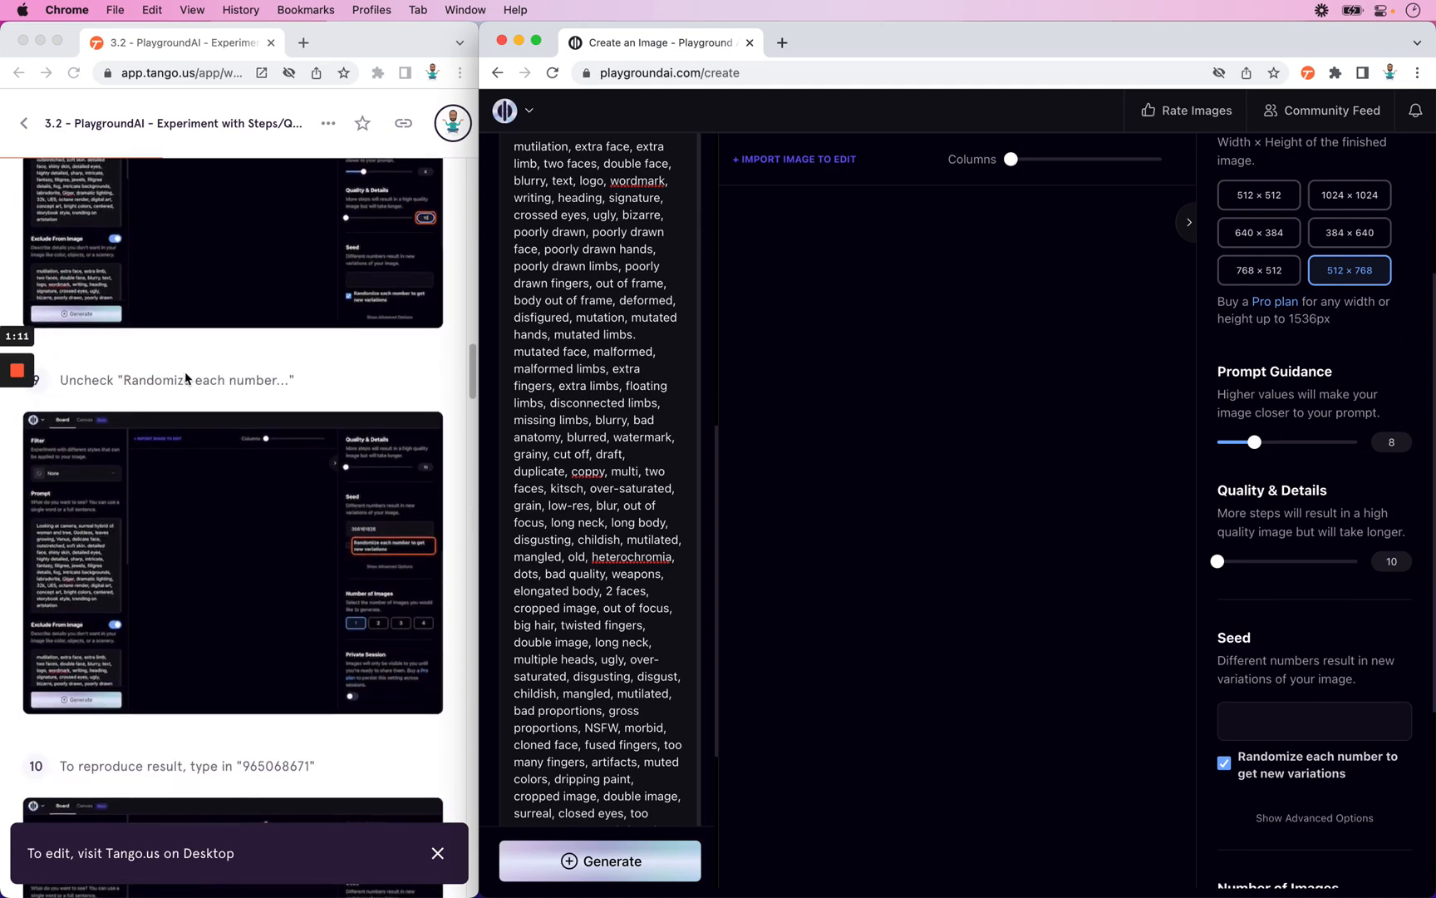
scroll(1350, 737, "down", 4)
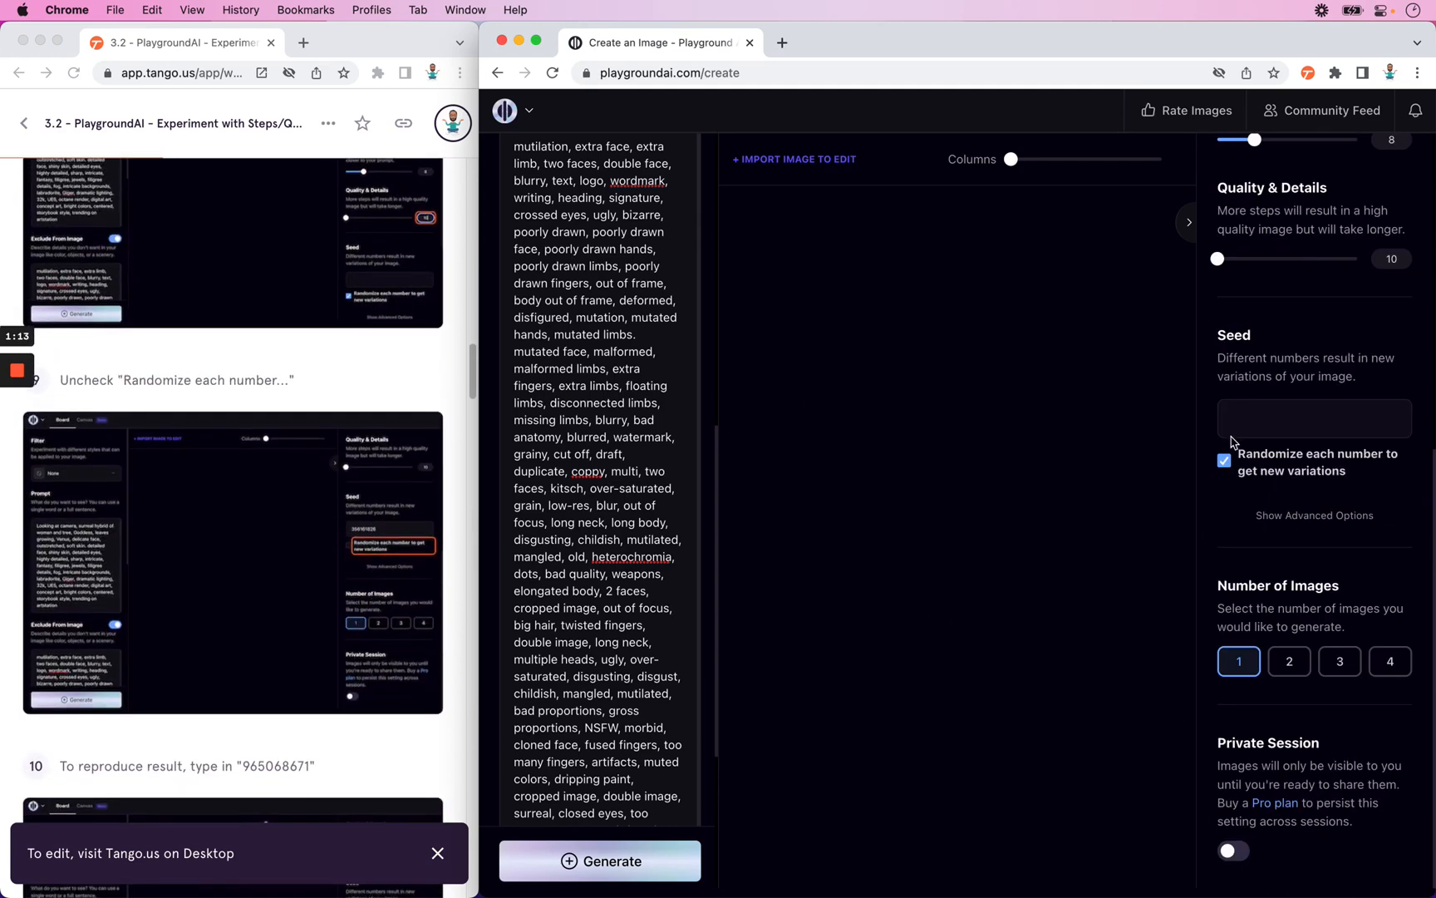
left_click(1225, 462)
Step: Replace the seed with 965068671, copied from step 10 of the guide
left_click(259, 558)
scroll(264, 548, "down", 5)
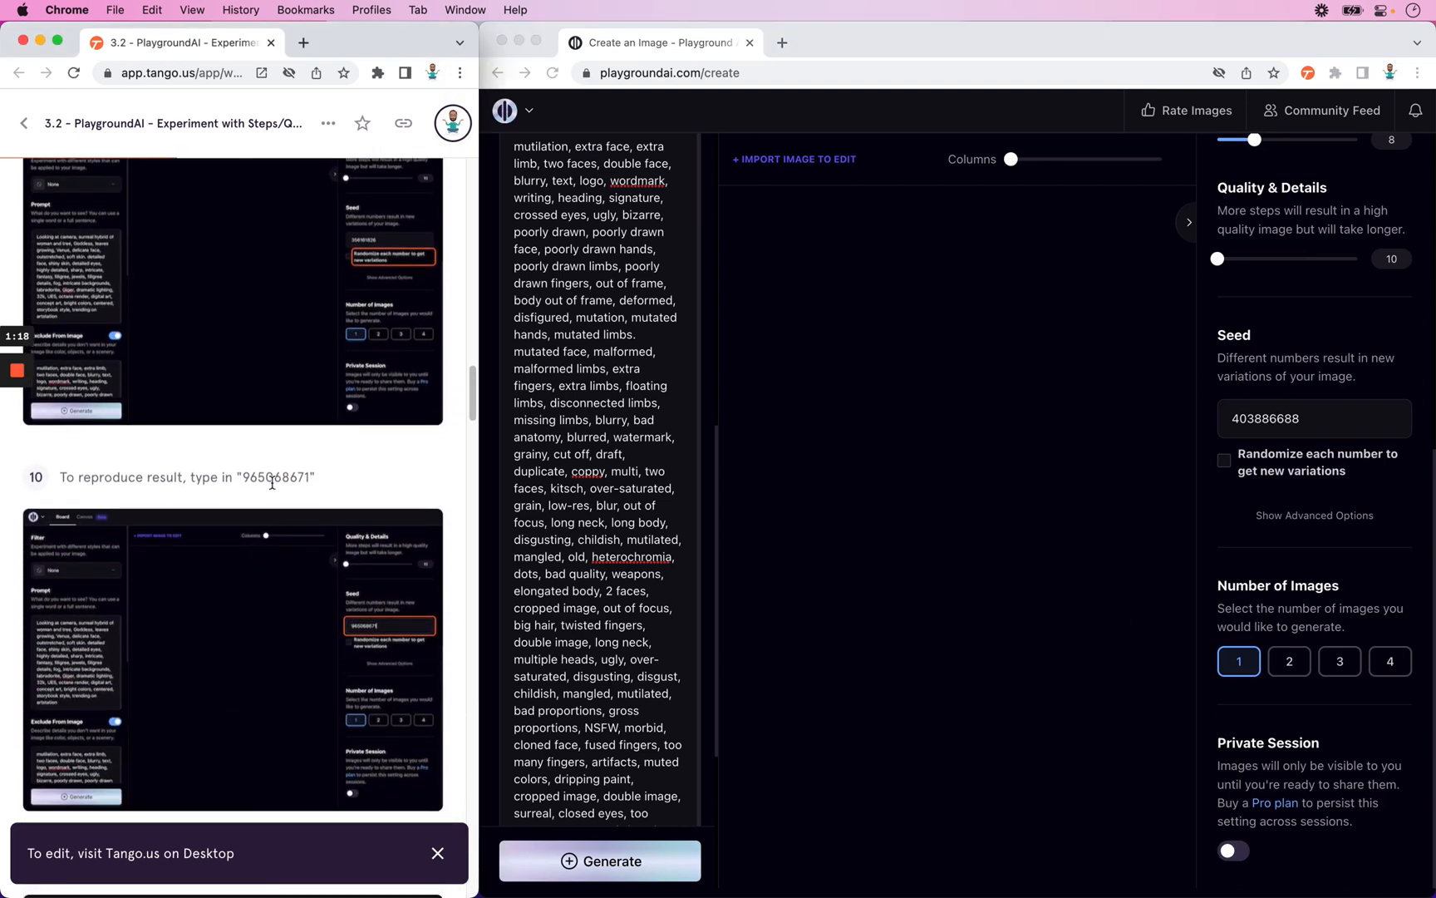
double_click(271, 479)
key("super+c")
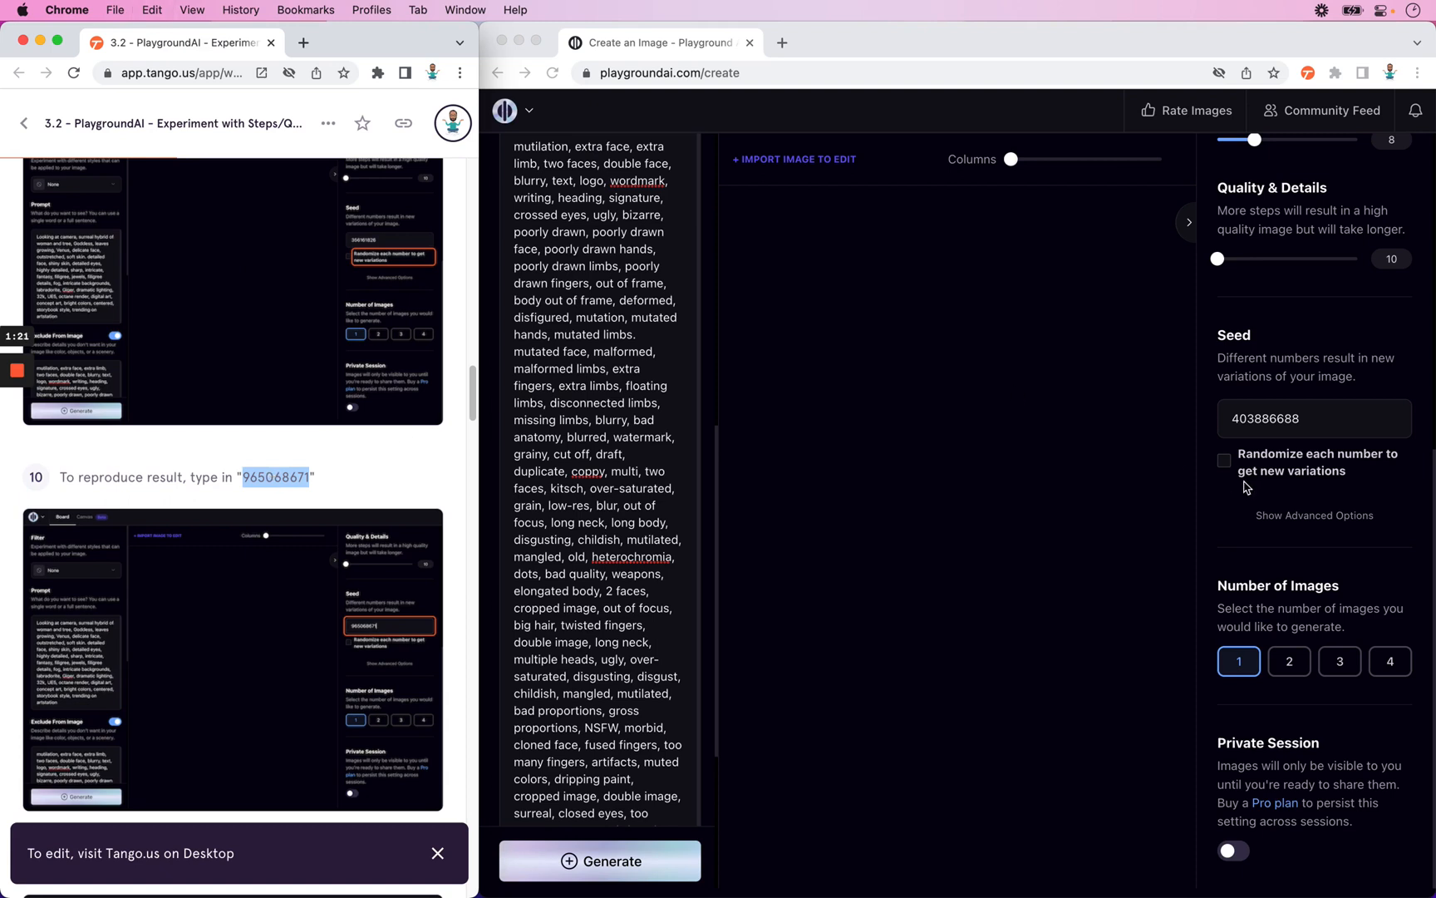
left_click(1279, 417)
key("super+a")
key("super+v")
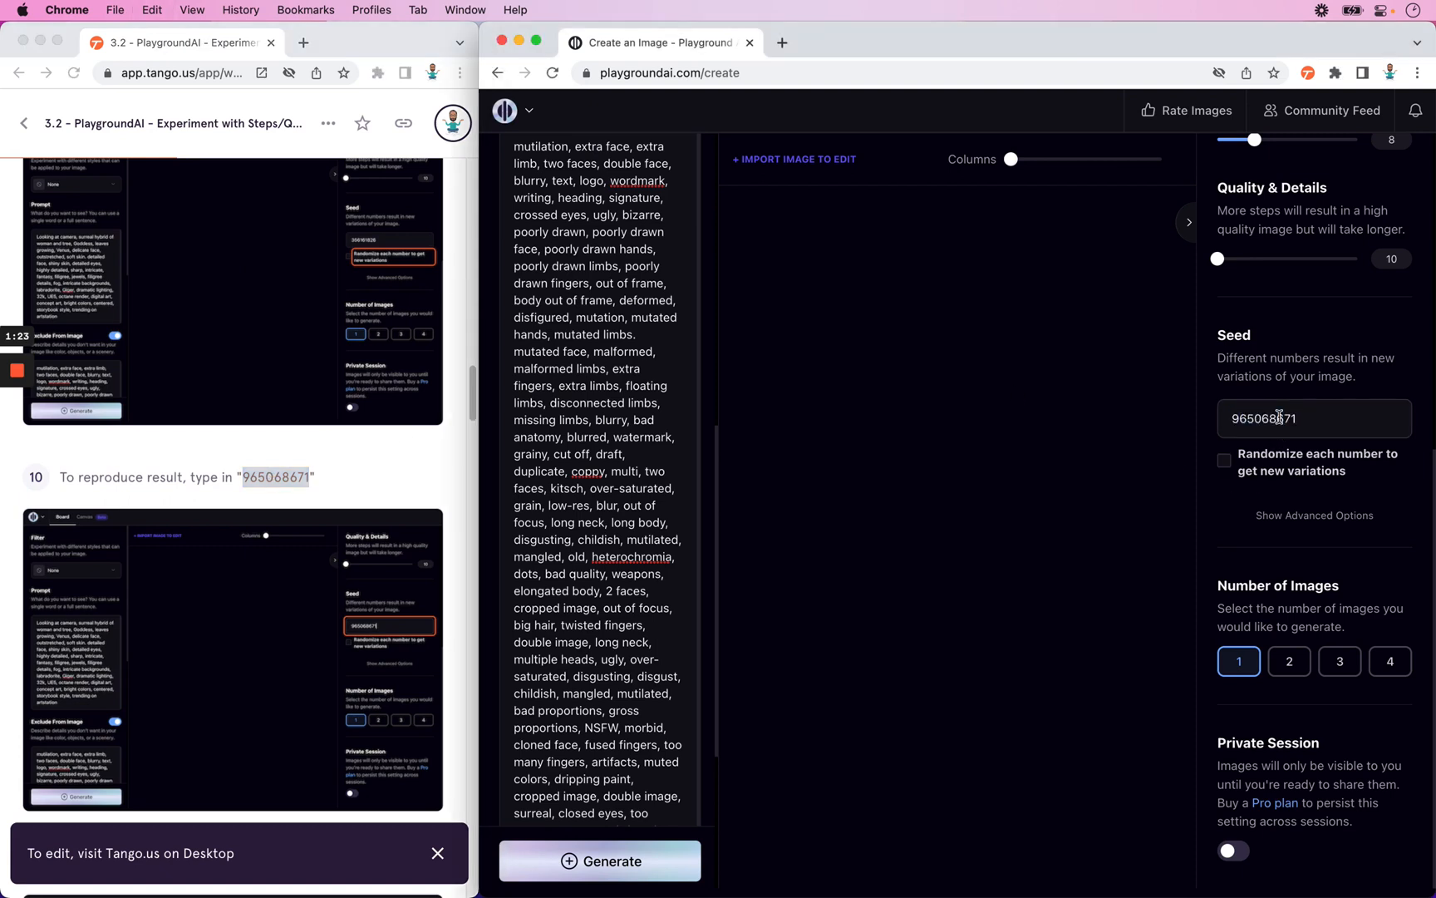
Step: Show the advanced options below the seed and compare the Sampler with the guide's pndm (plms) setting
left_click(235, 612)
scroll(235, 613, "down", 5)
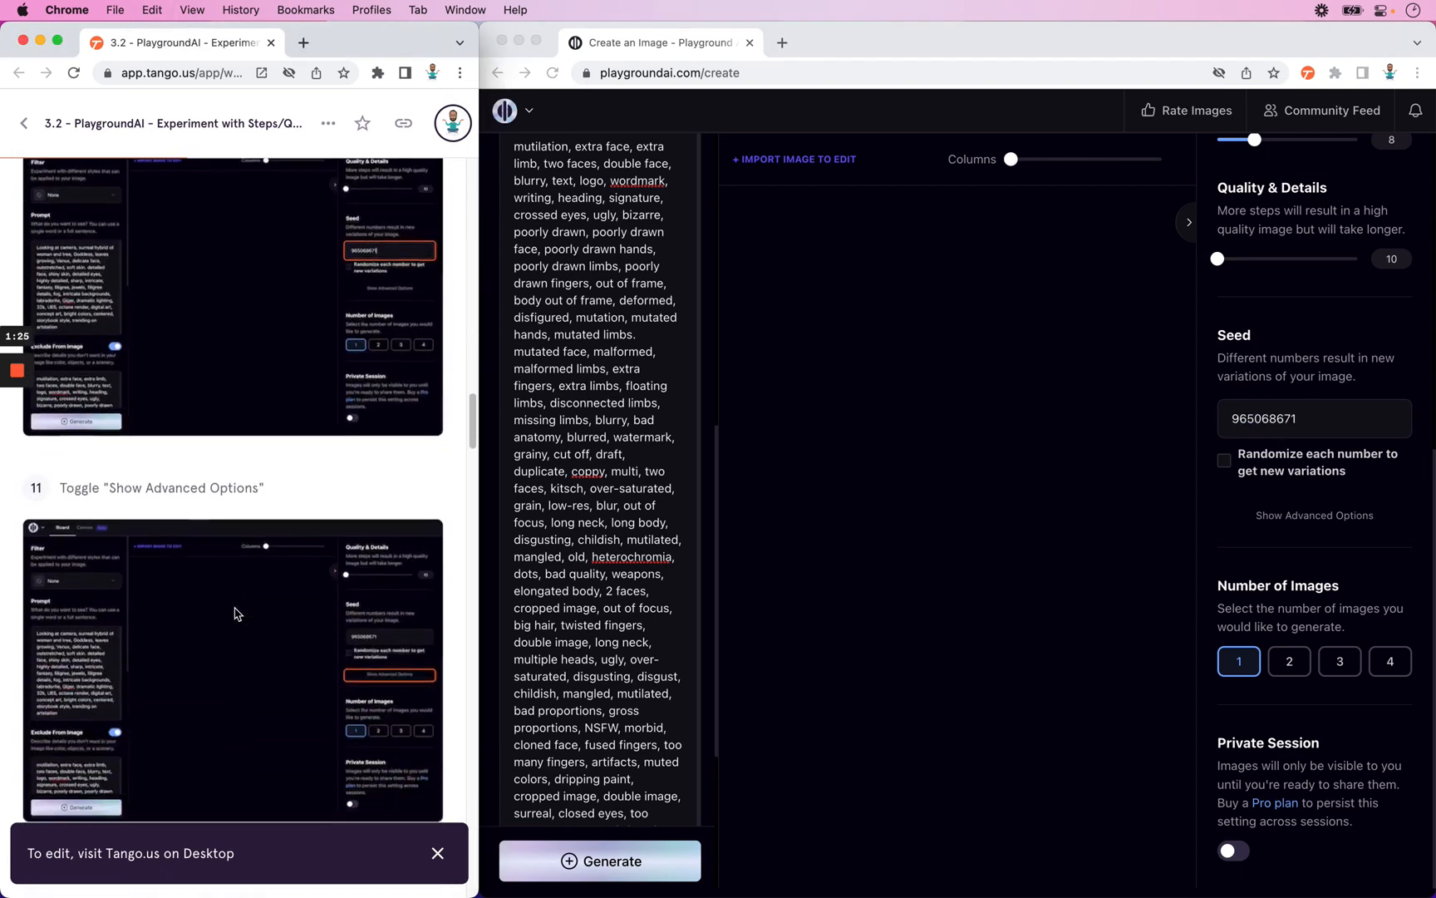
scroll(235, 612, "down", 3)
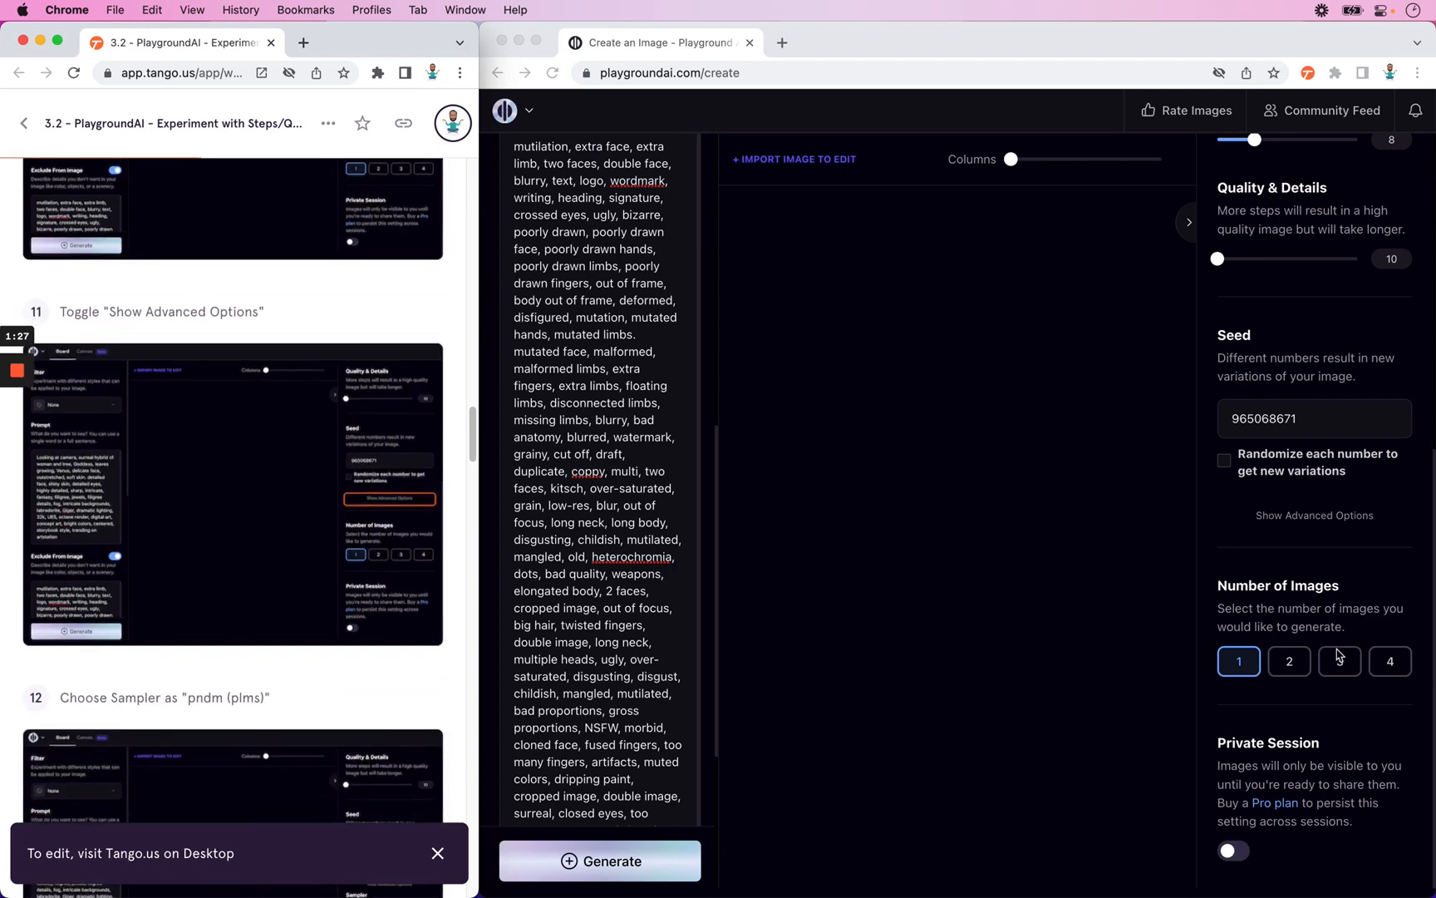
left_click(1316, 517)
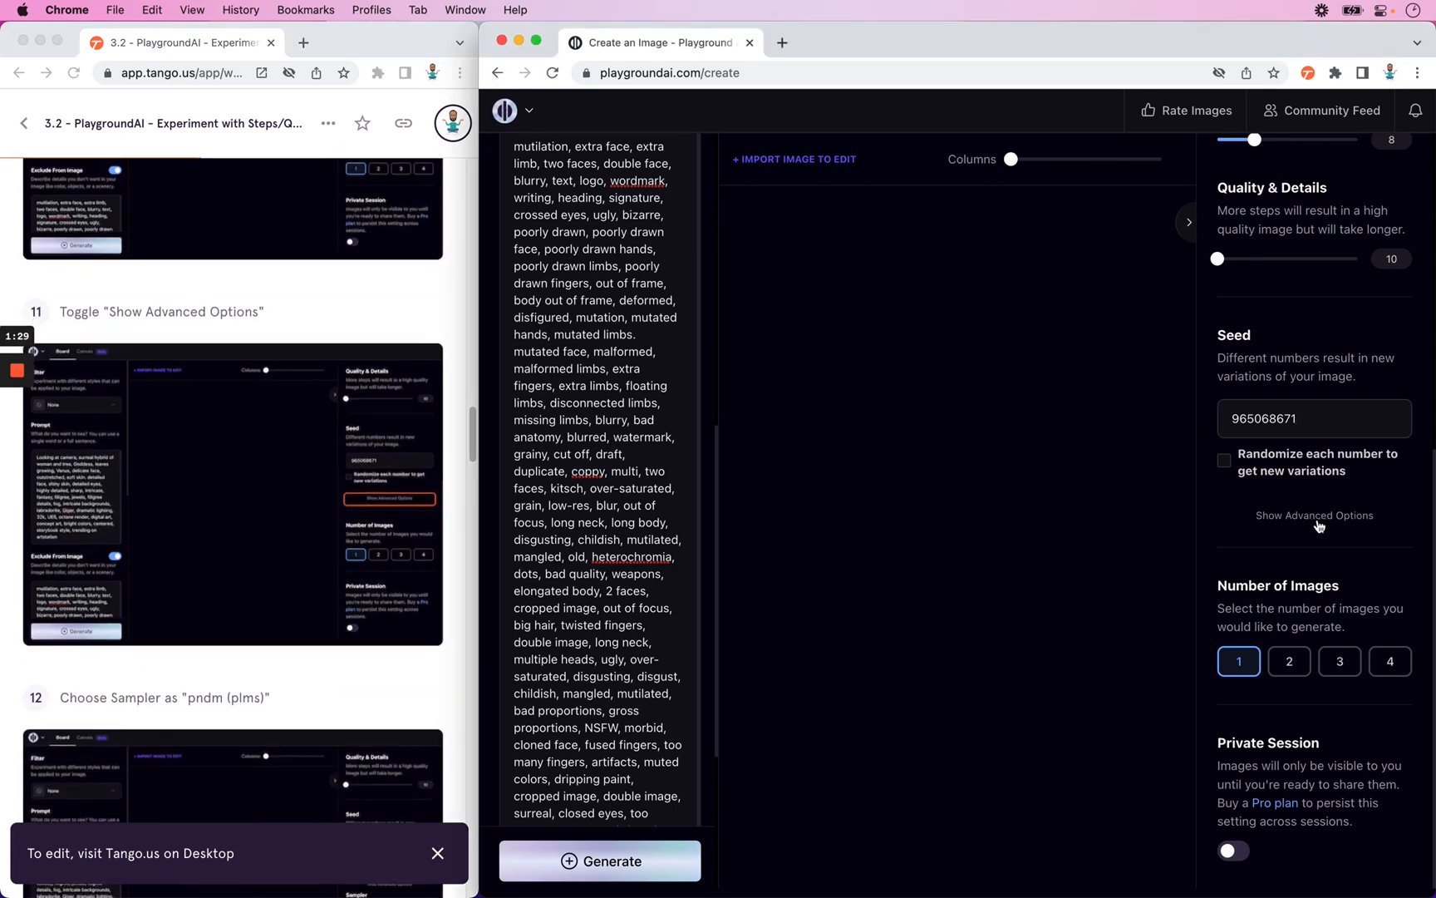
left_click(1316, 517)
scroll(1303, 590, "down", 2)
scroll(249, 516, "down", 2)
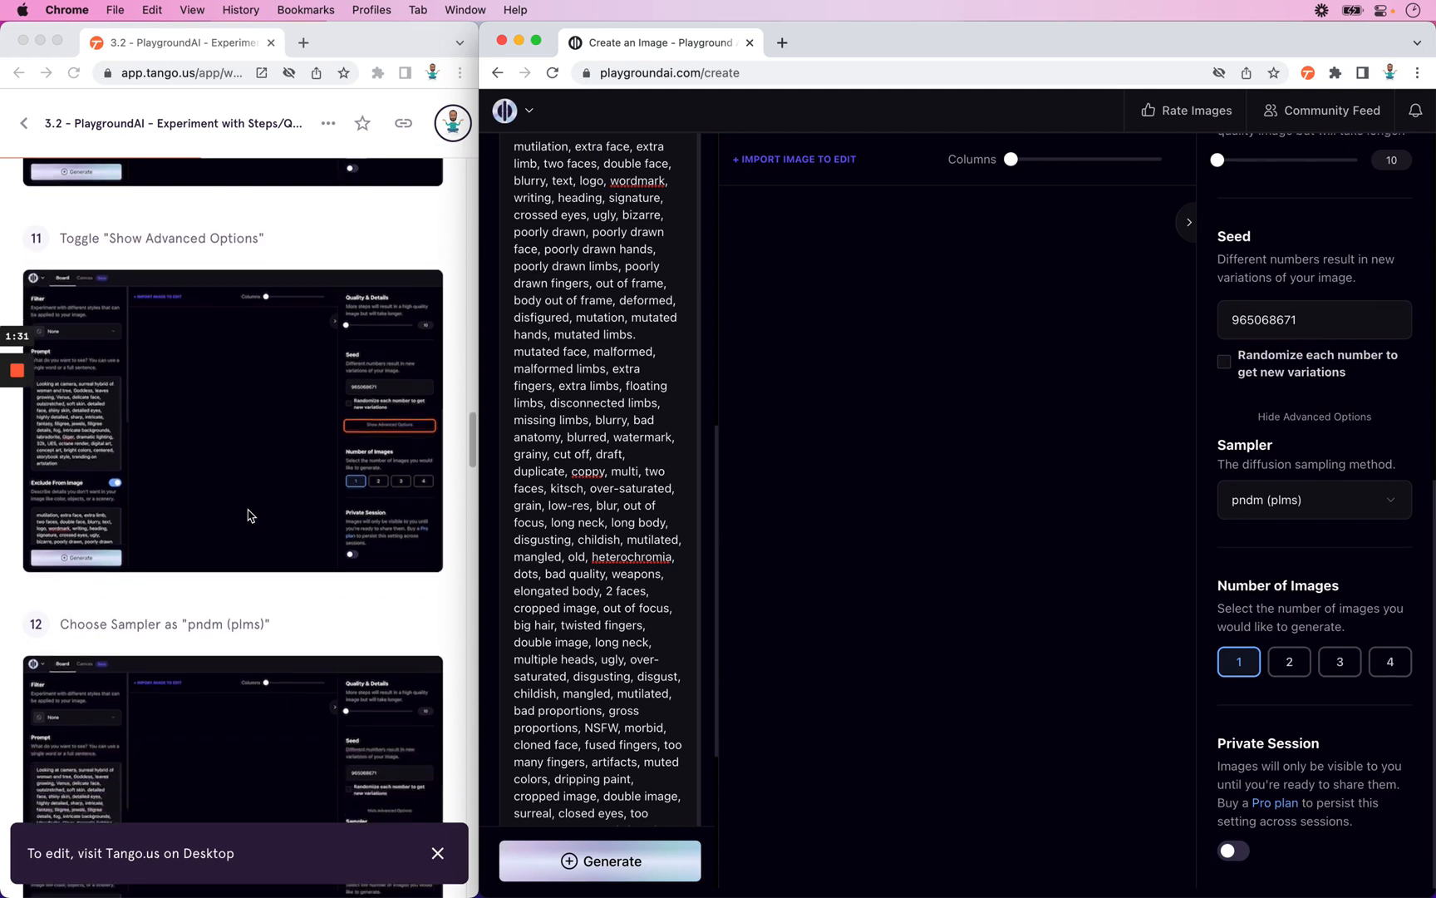
scroll(249, 515, "down", 3)
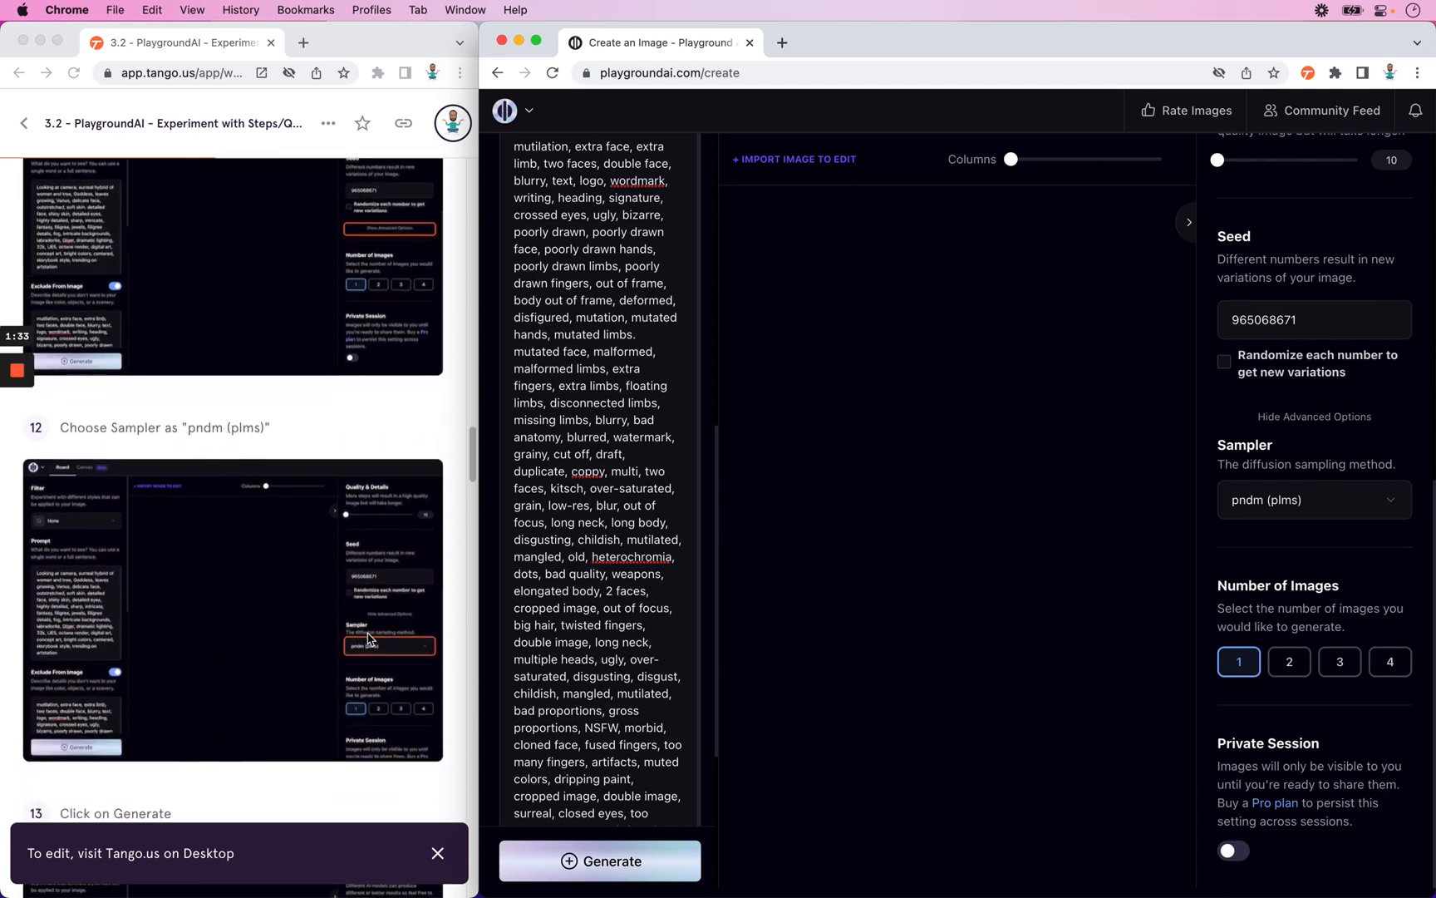
Step: Keep the Sampler at pndm (plms) and generate the image with Quality & Details 10, following steps 12 and 13 of the guide
left_click(1316, 511)
left_click(1286, 501)
left_click(298, 551)
scroll(298, 551, "down", 3)
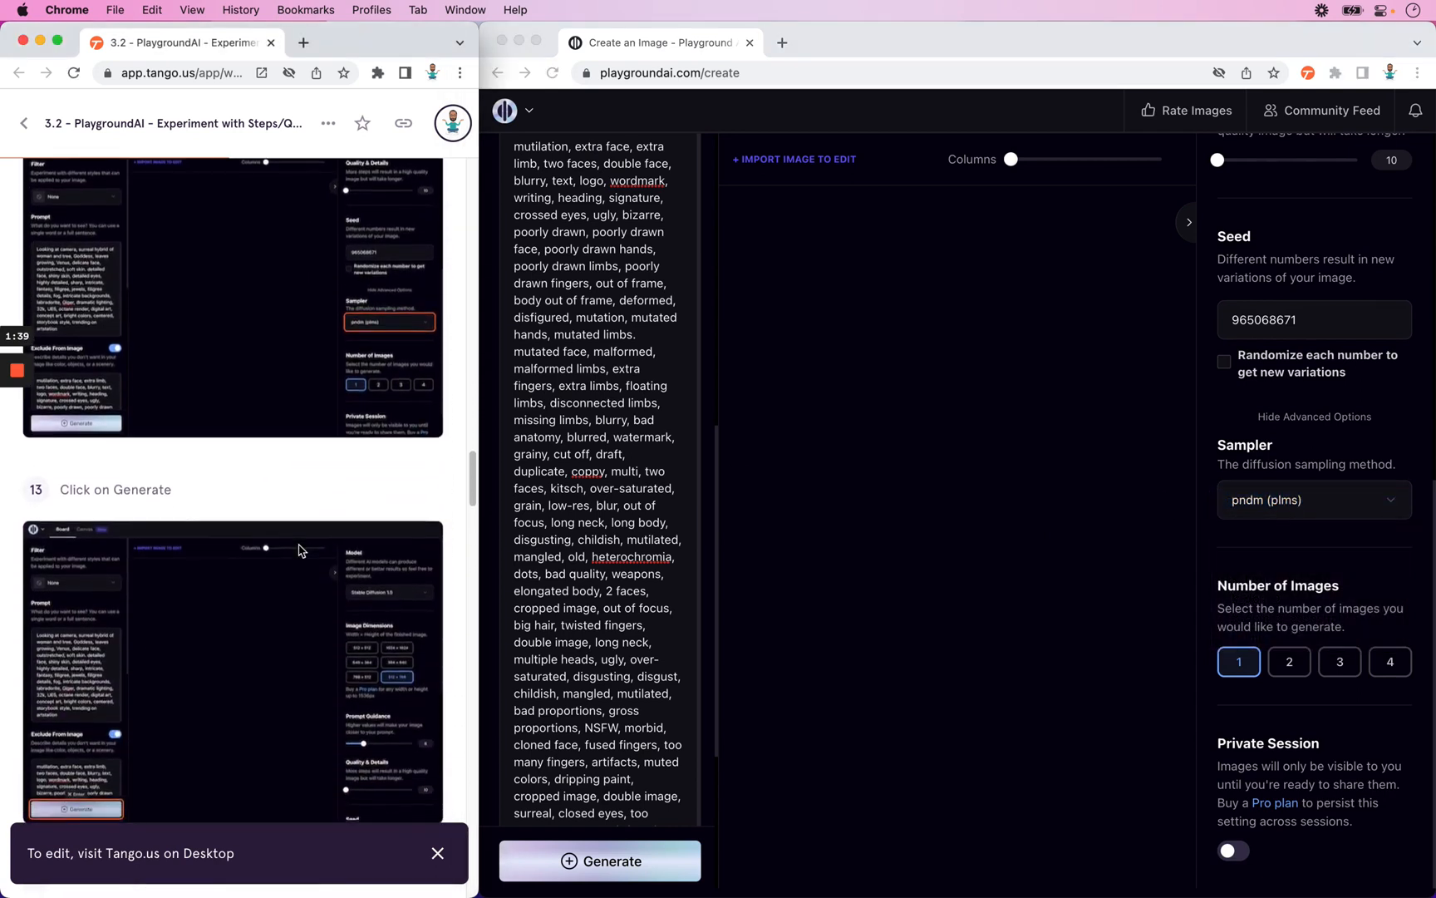
scroll(298, 551, "down", 2)
left_click(795, 614)
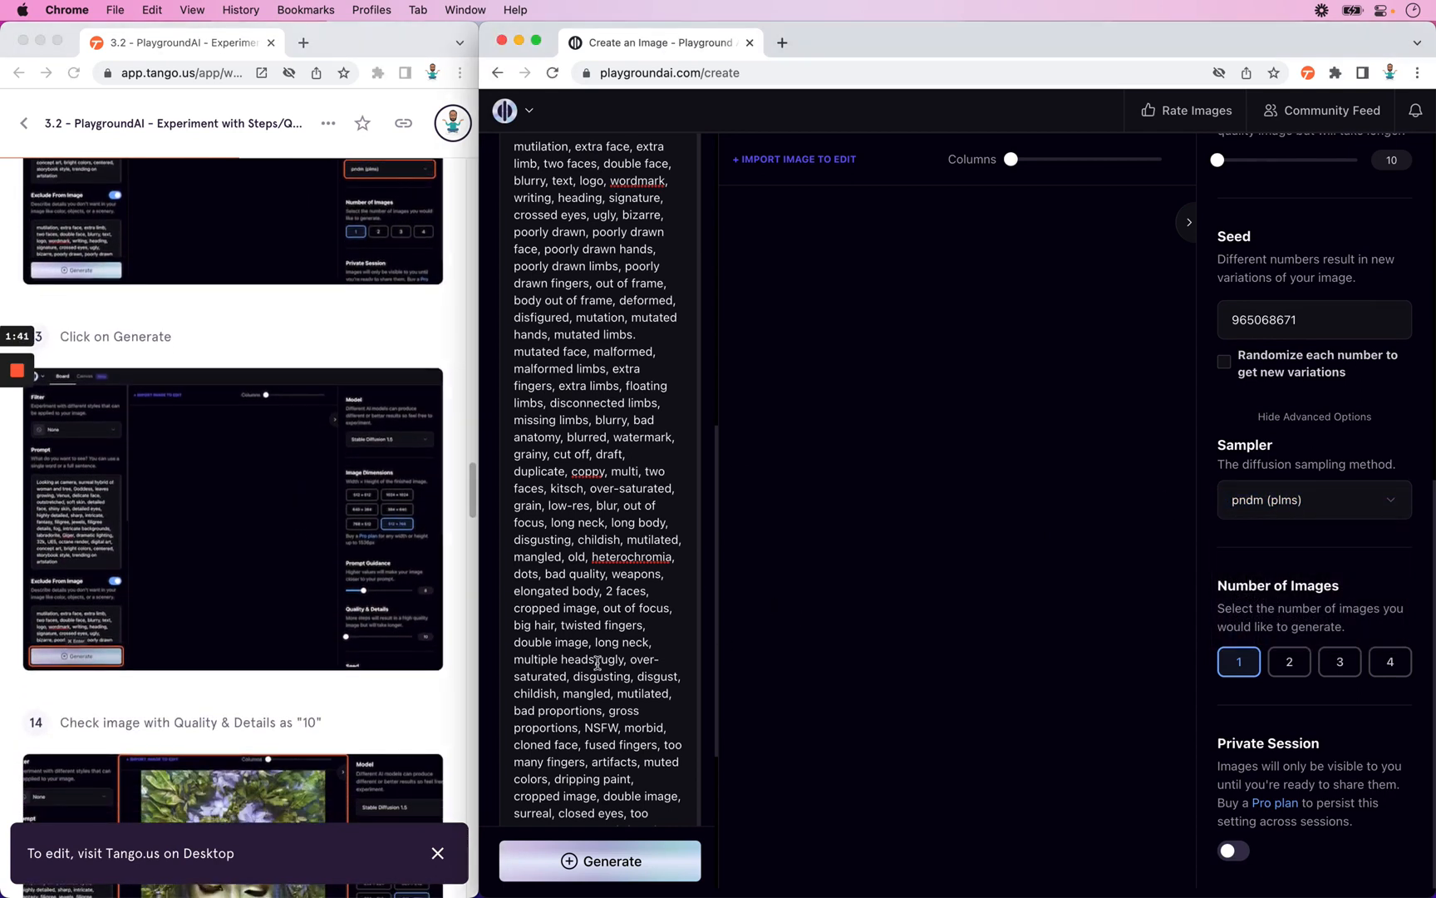
left_click(610, 869)
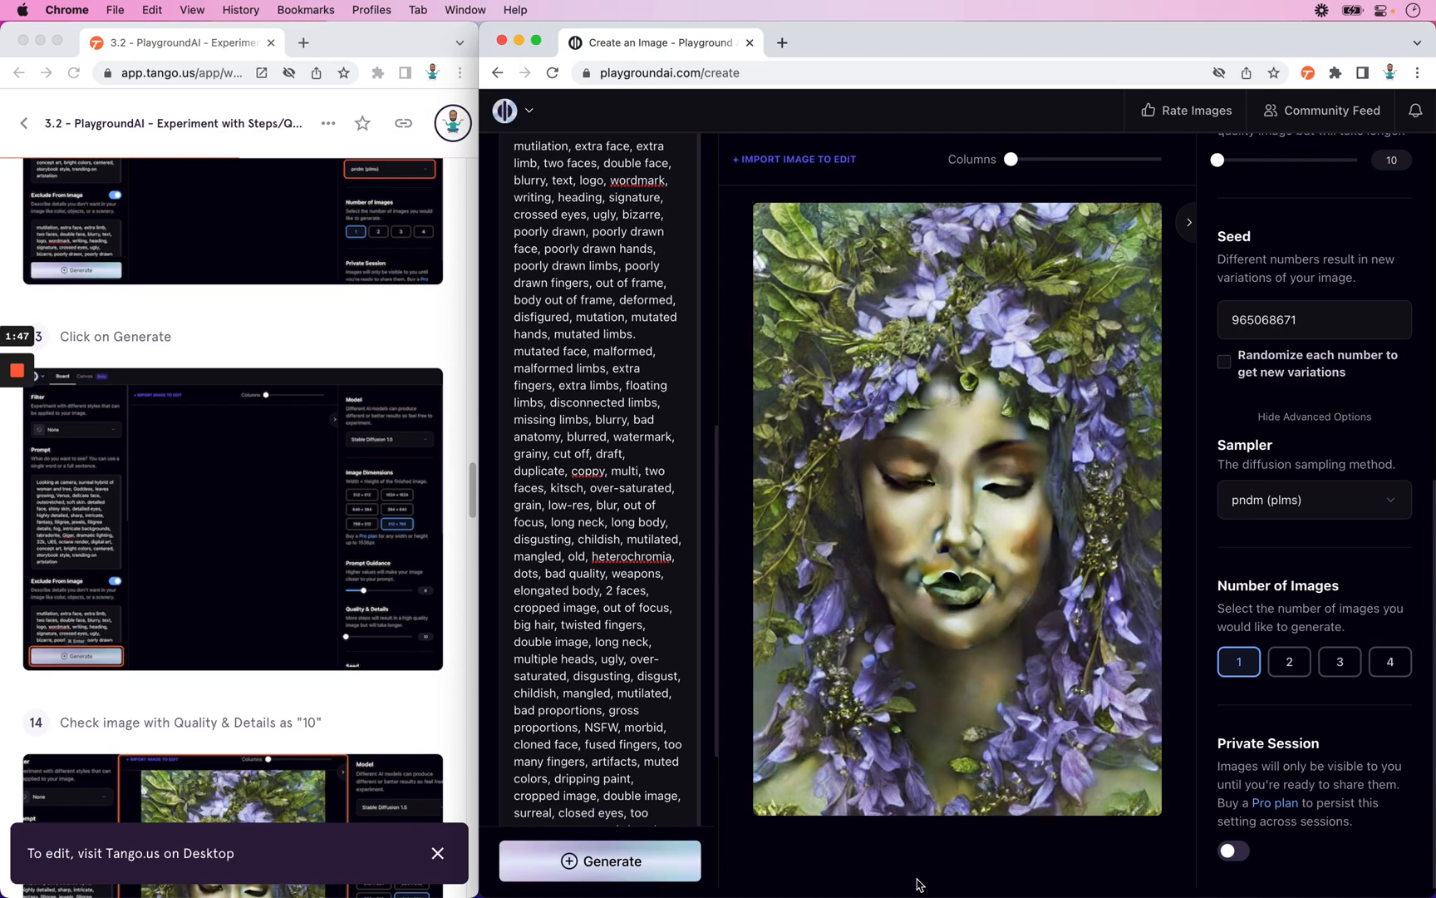
Step: Set Quality & Details to 20 and generate another image, following steps 15 and 16 of the guide
scroll(141, 673, "down", 6)
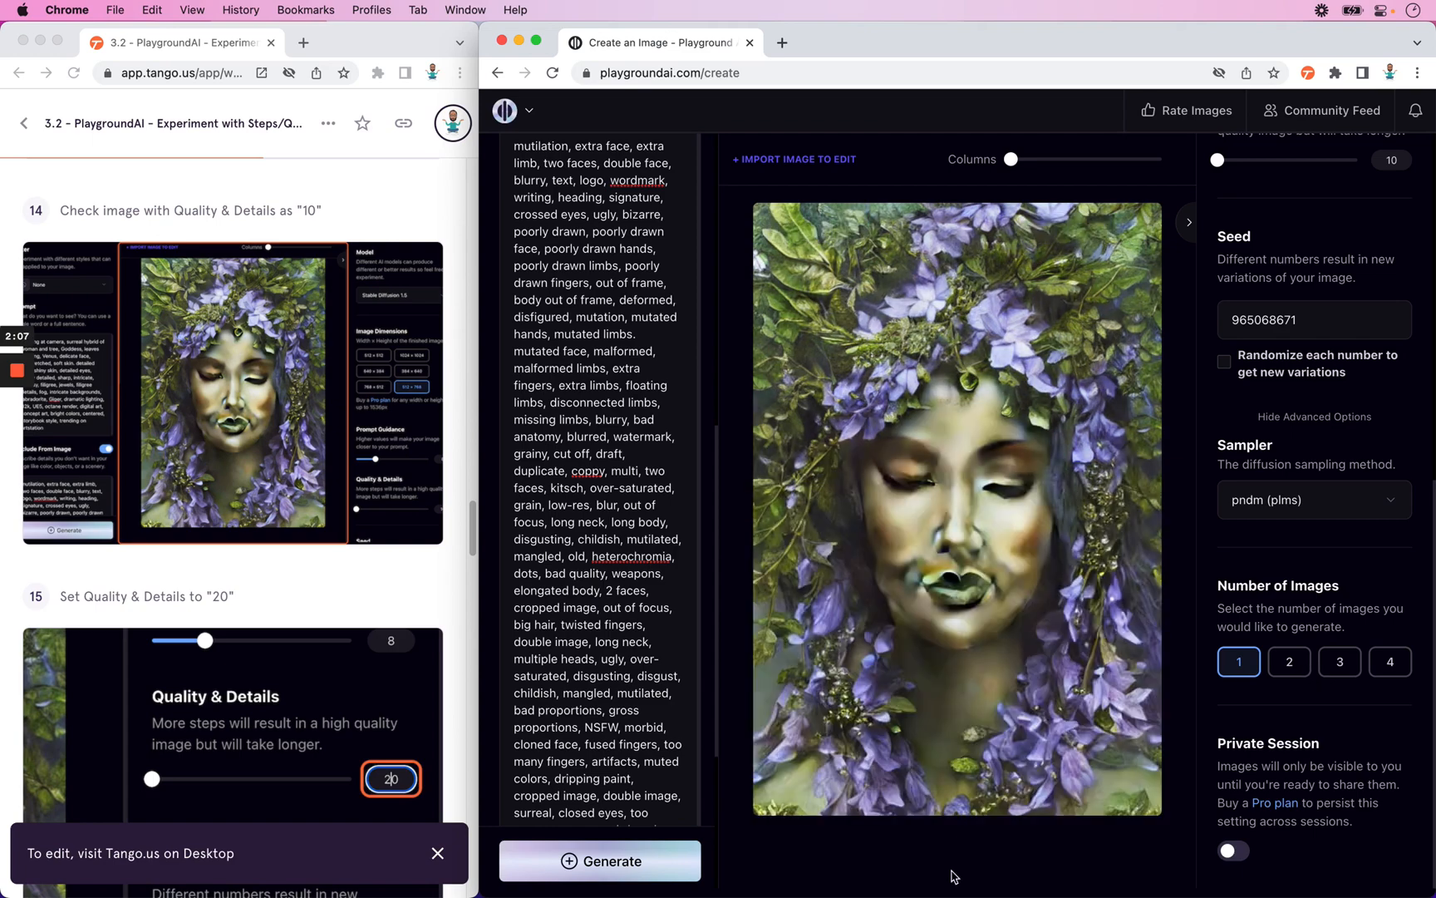
scroll(1322, 520, "up", 5)
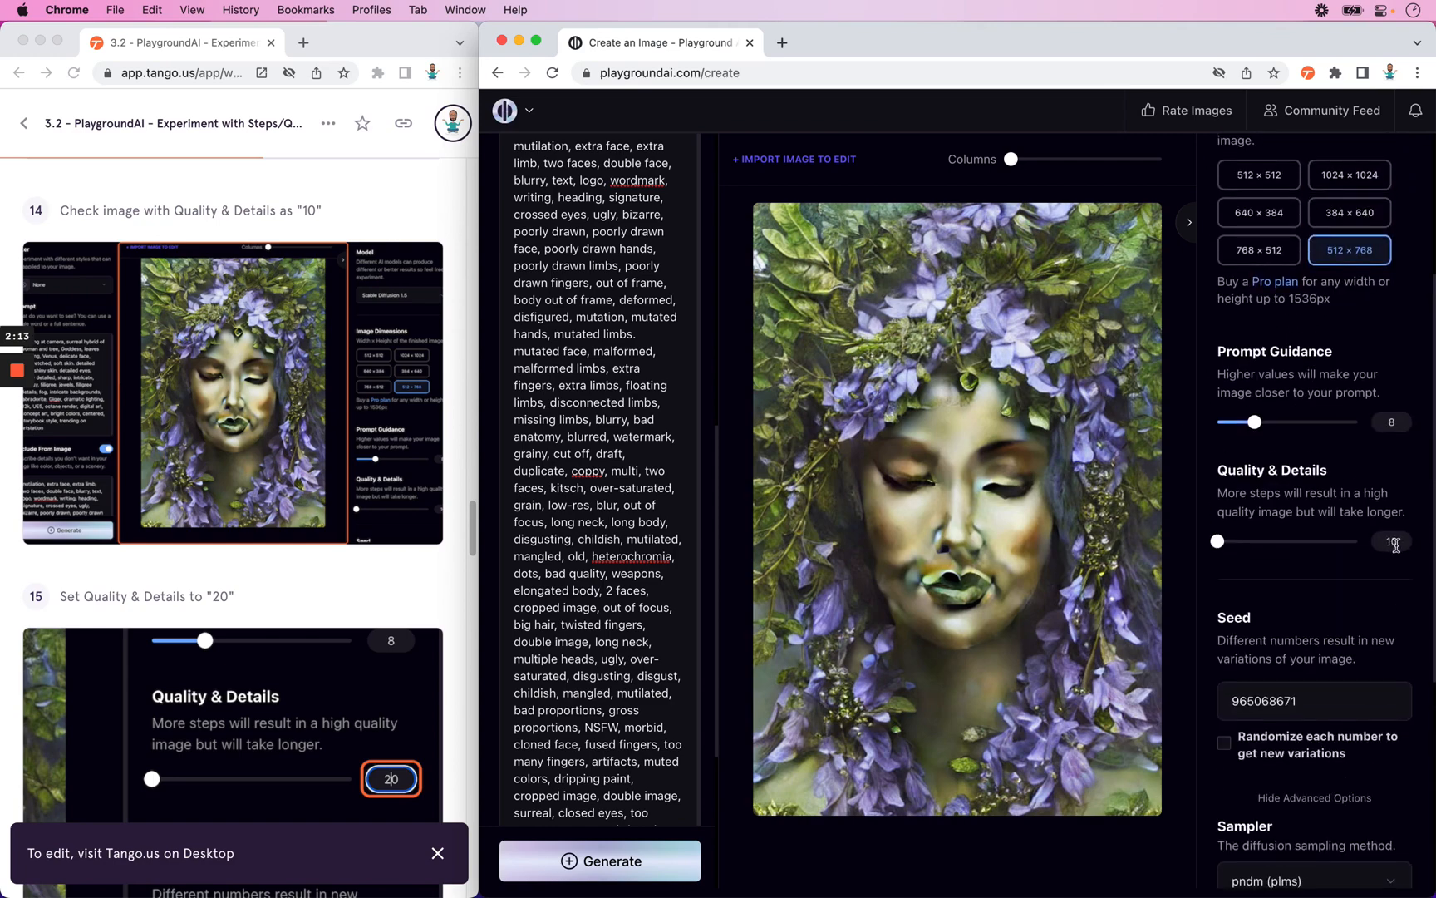
left_click(370, 619)
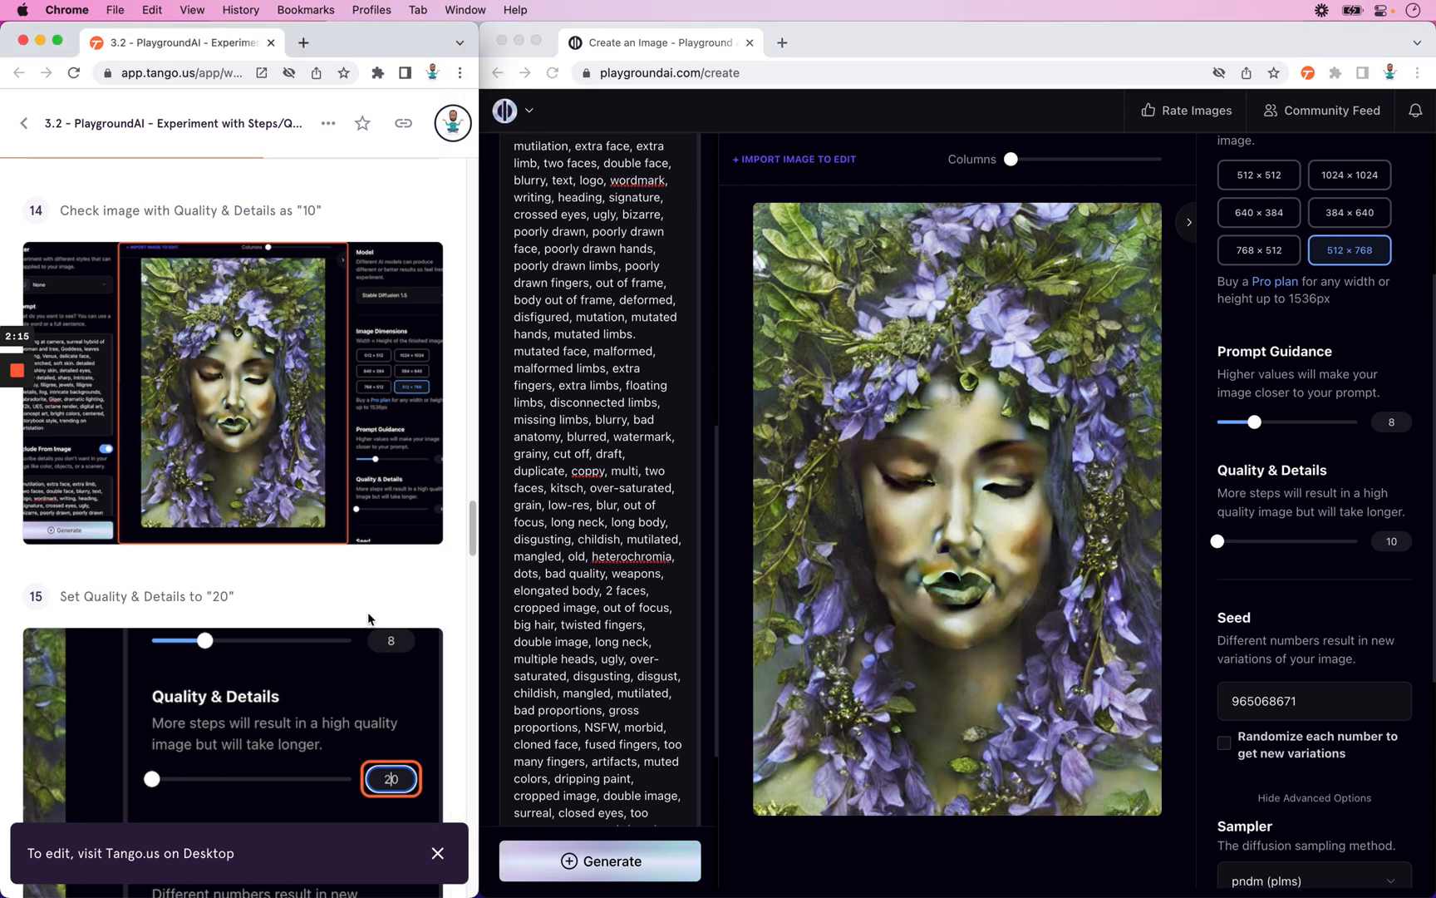
scroll(370, 619, "down", 5)
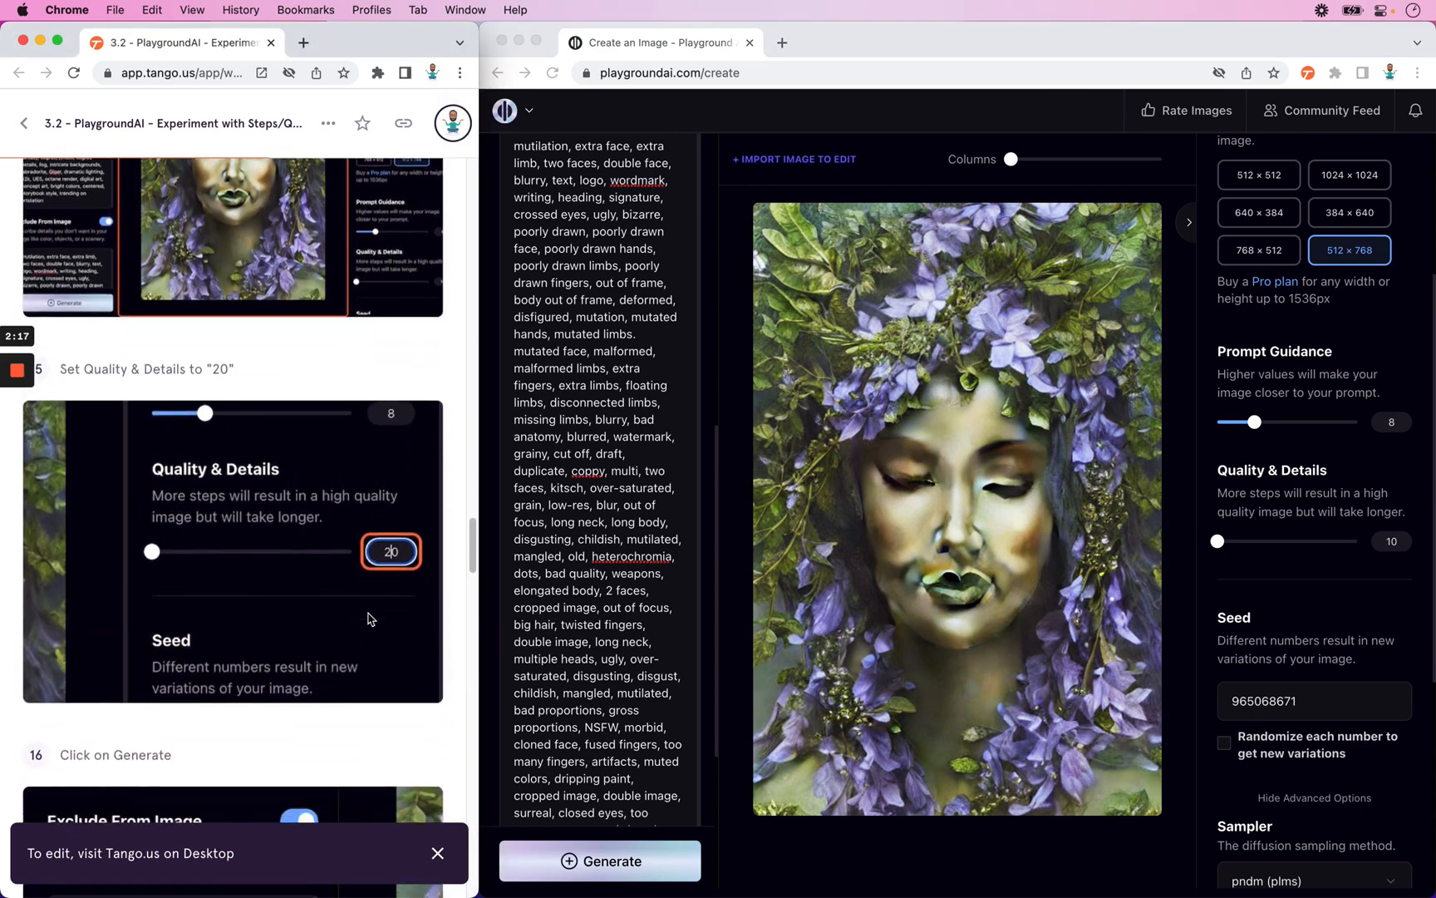
scroll(370, 619, "down", 1)
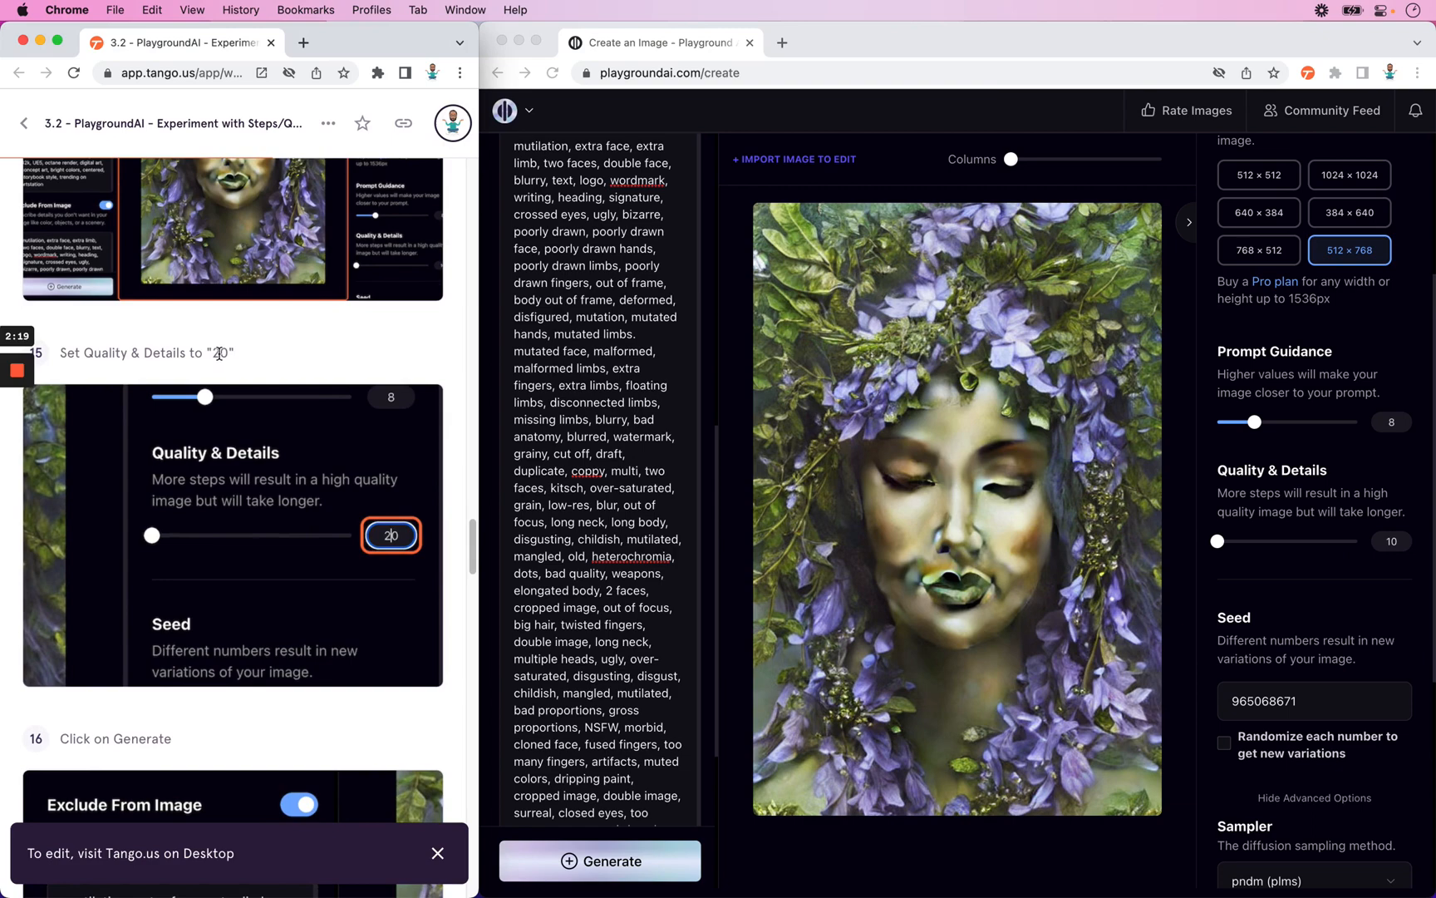
left_click(1390, 541)
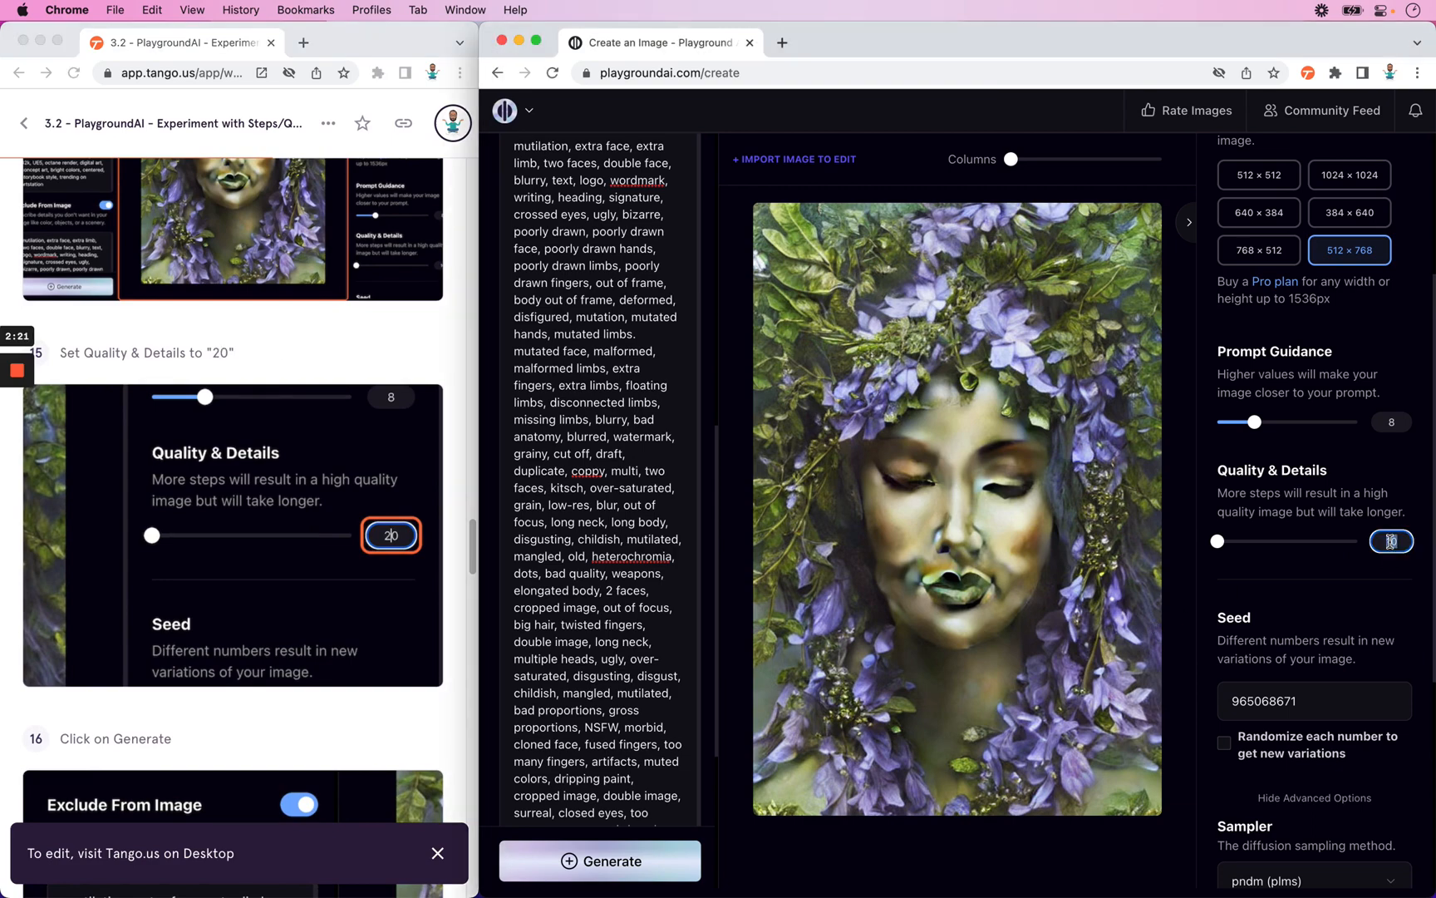
type("20")
scroll(349, 733, "down", 10)
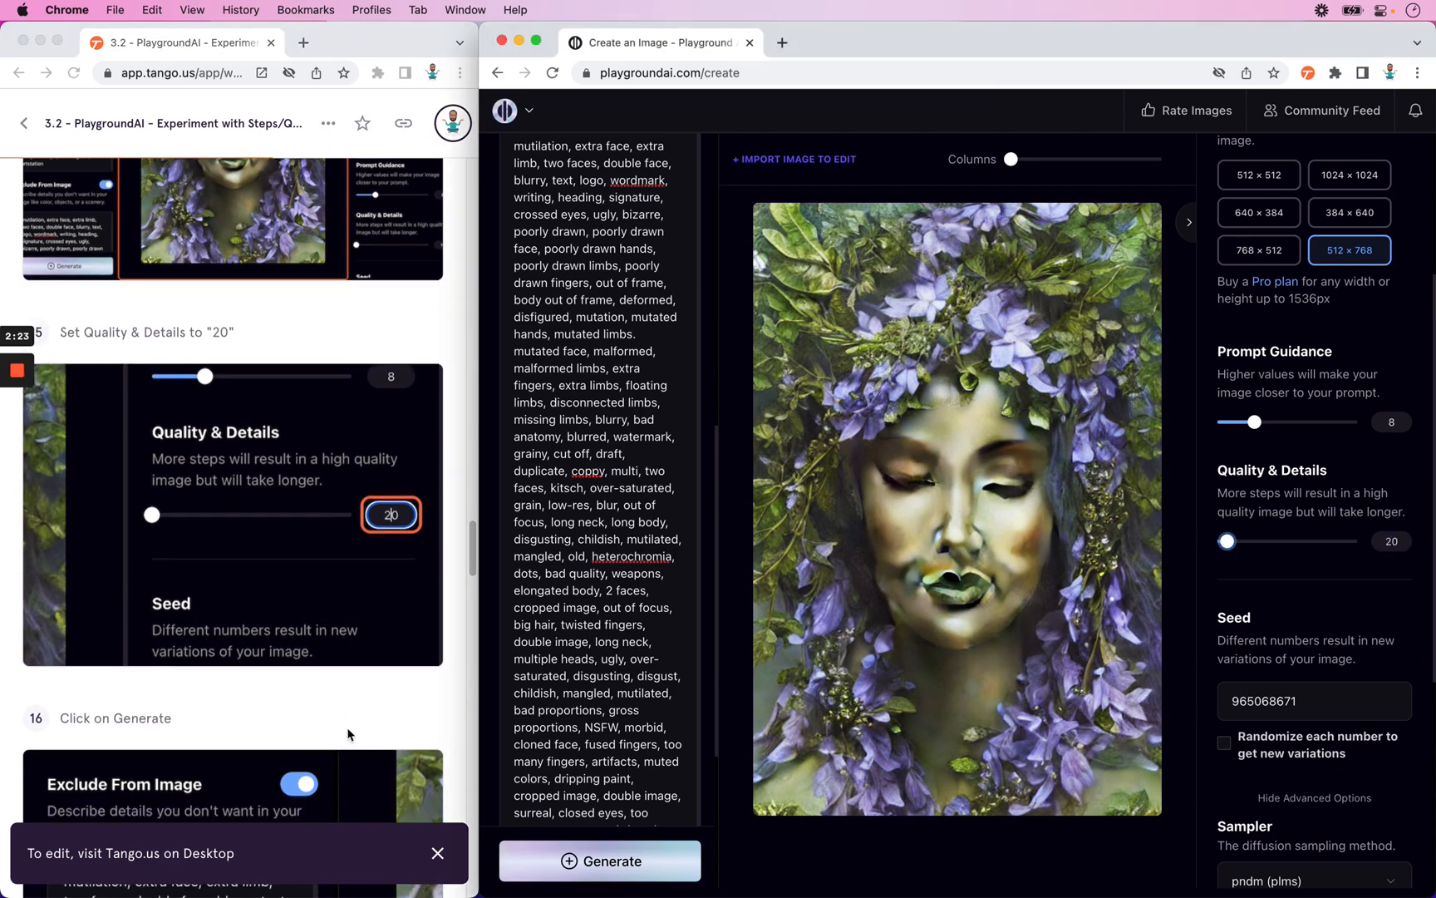
left_click(630, 869)
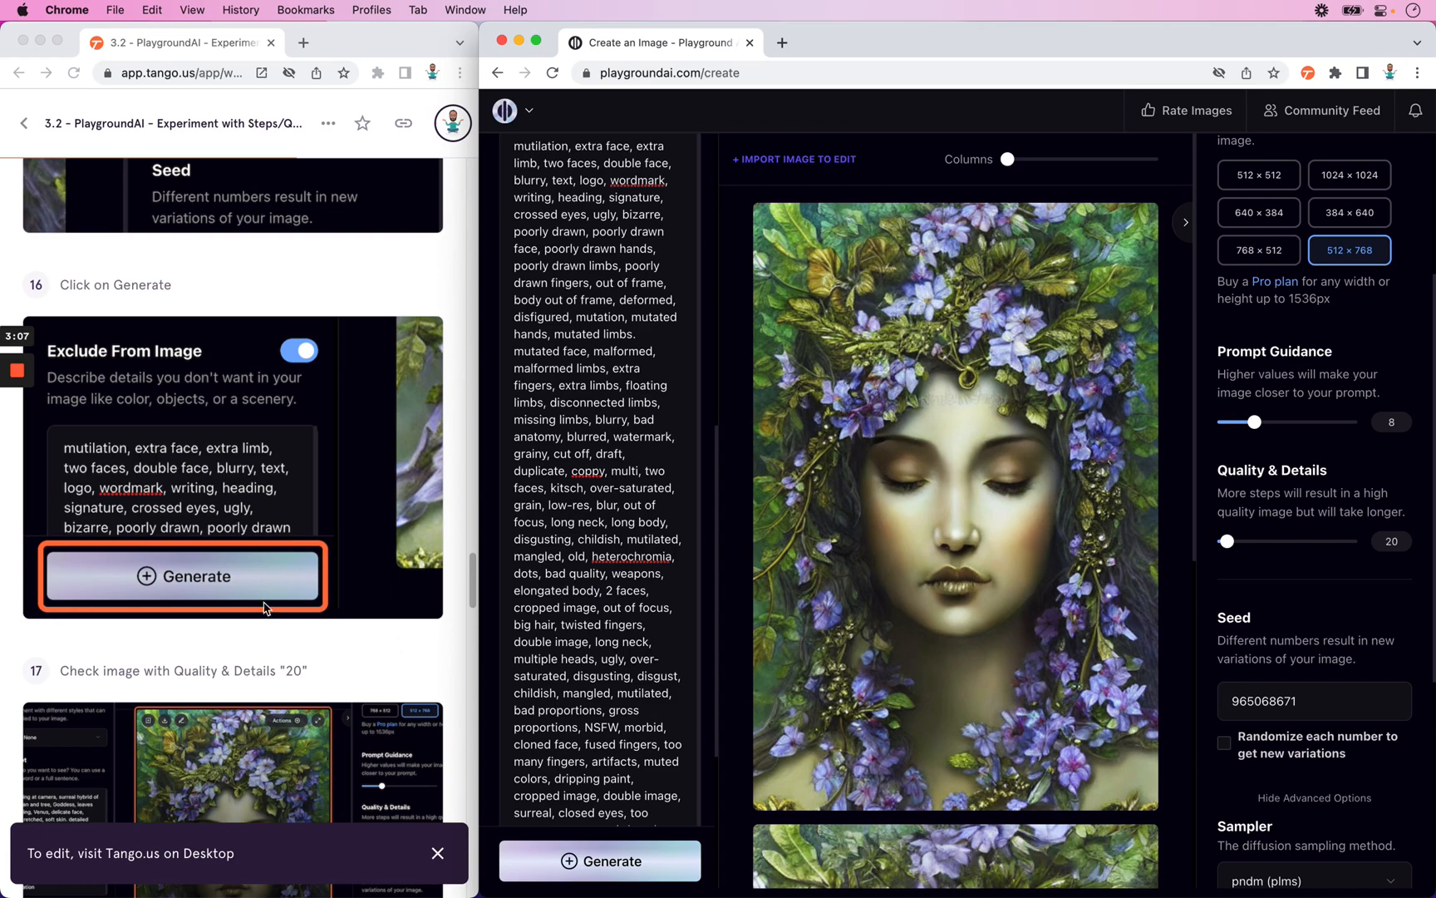
Step: Set Quality & Details to 30 and generate another image, following the guide up to step 19
scroll(207, 594, "down", 5)
scroll(224, 541, "down", 7)
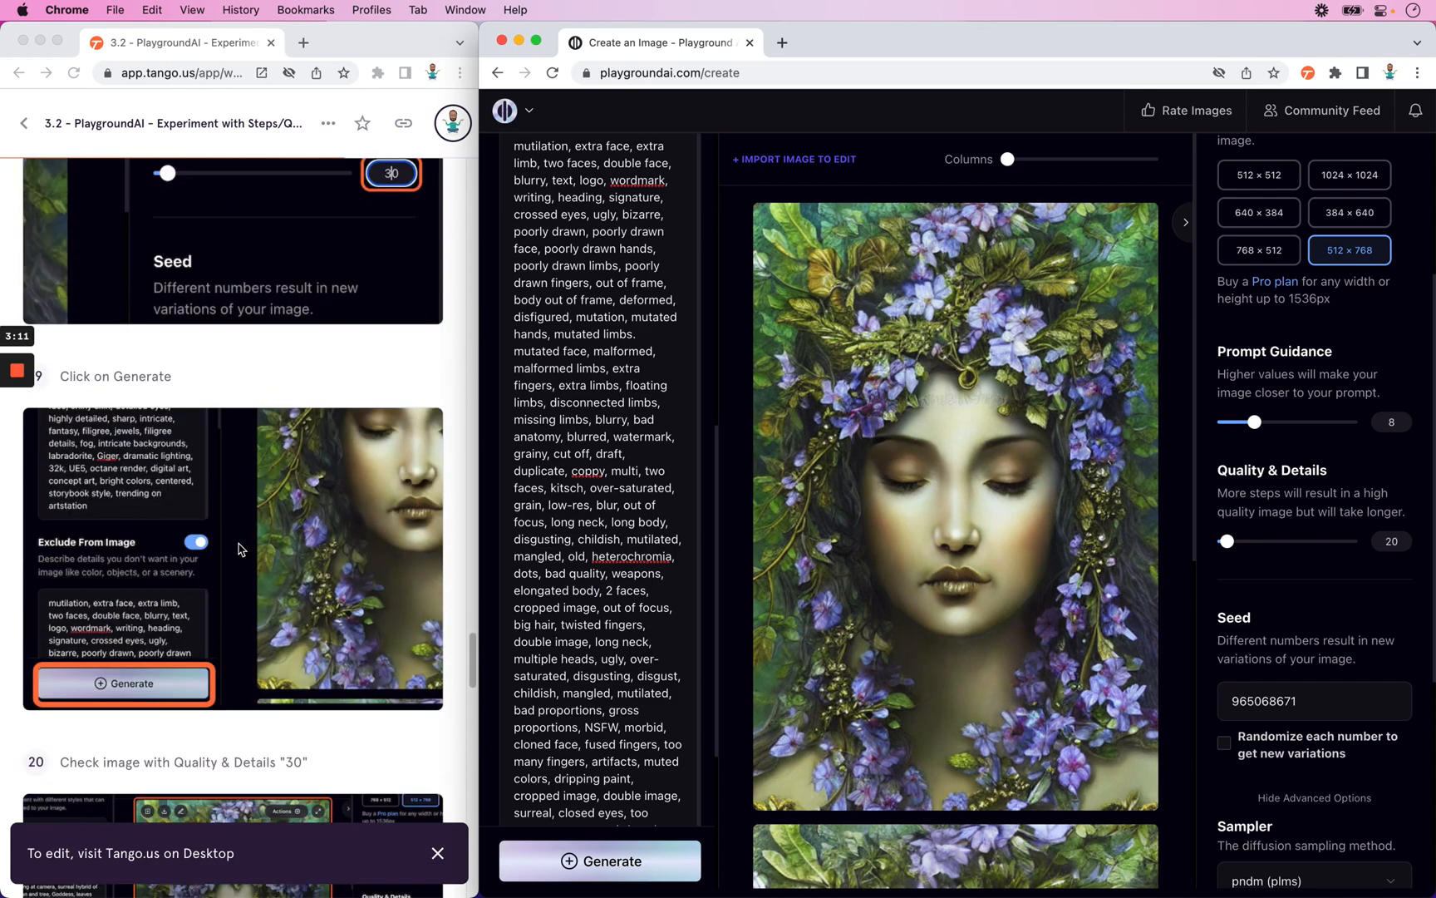
double_click(1397, 545)
type("30")
left_click(1364, 617)
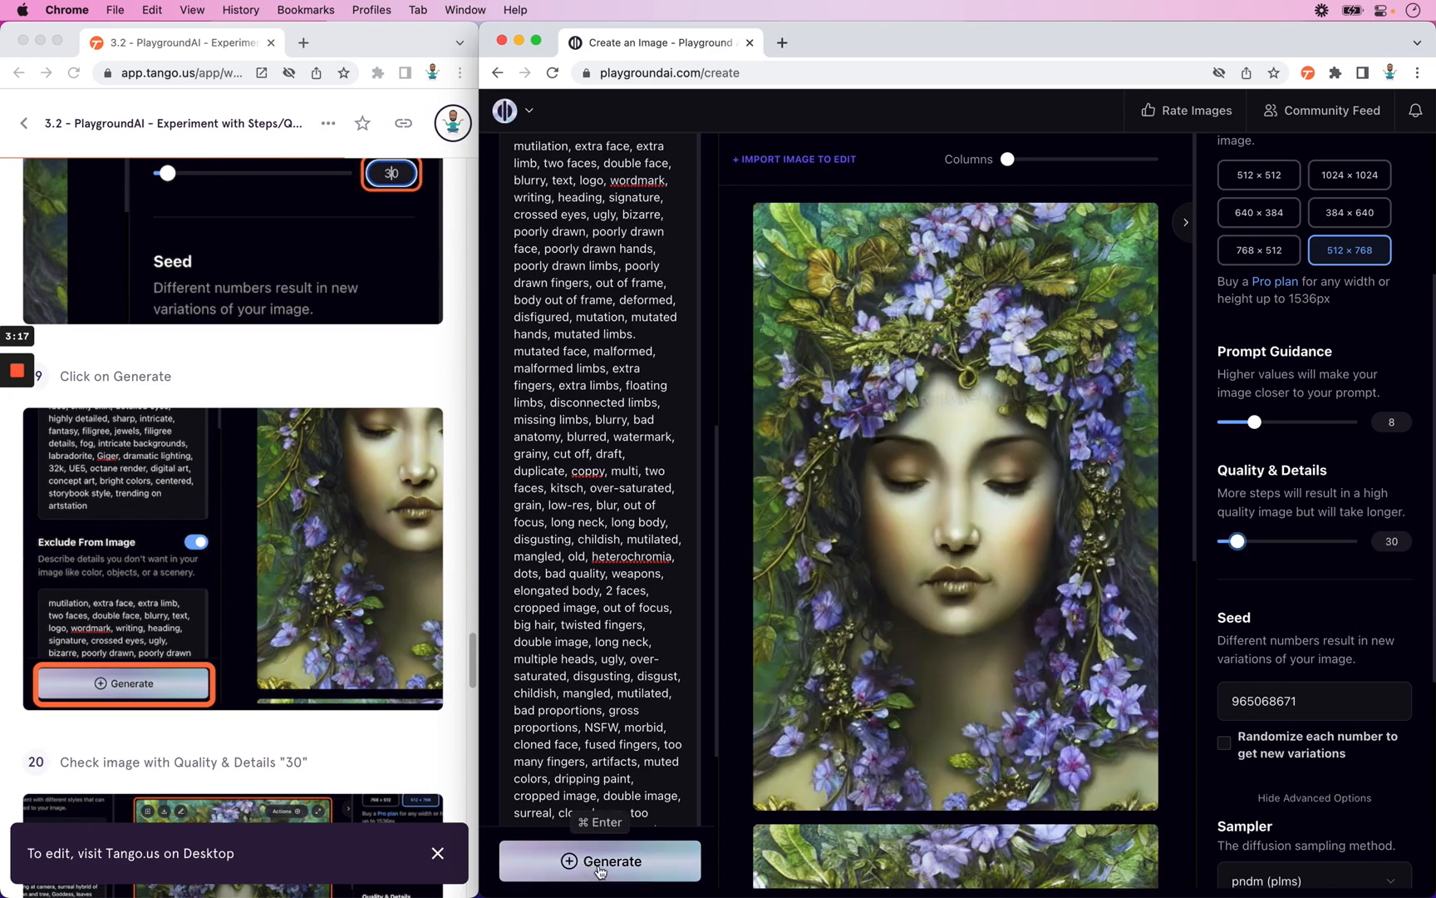
left_click(601, 865)
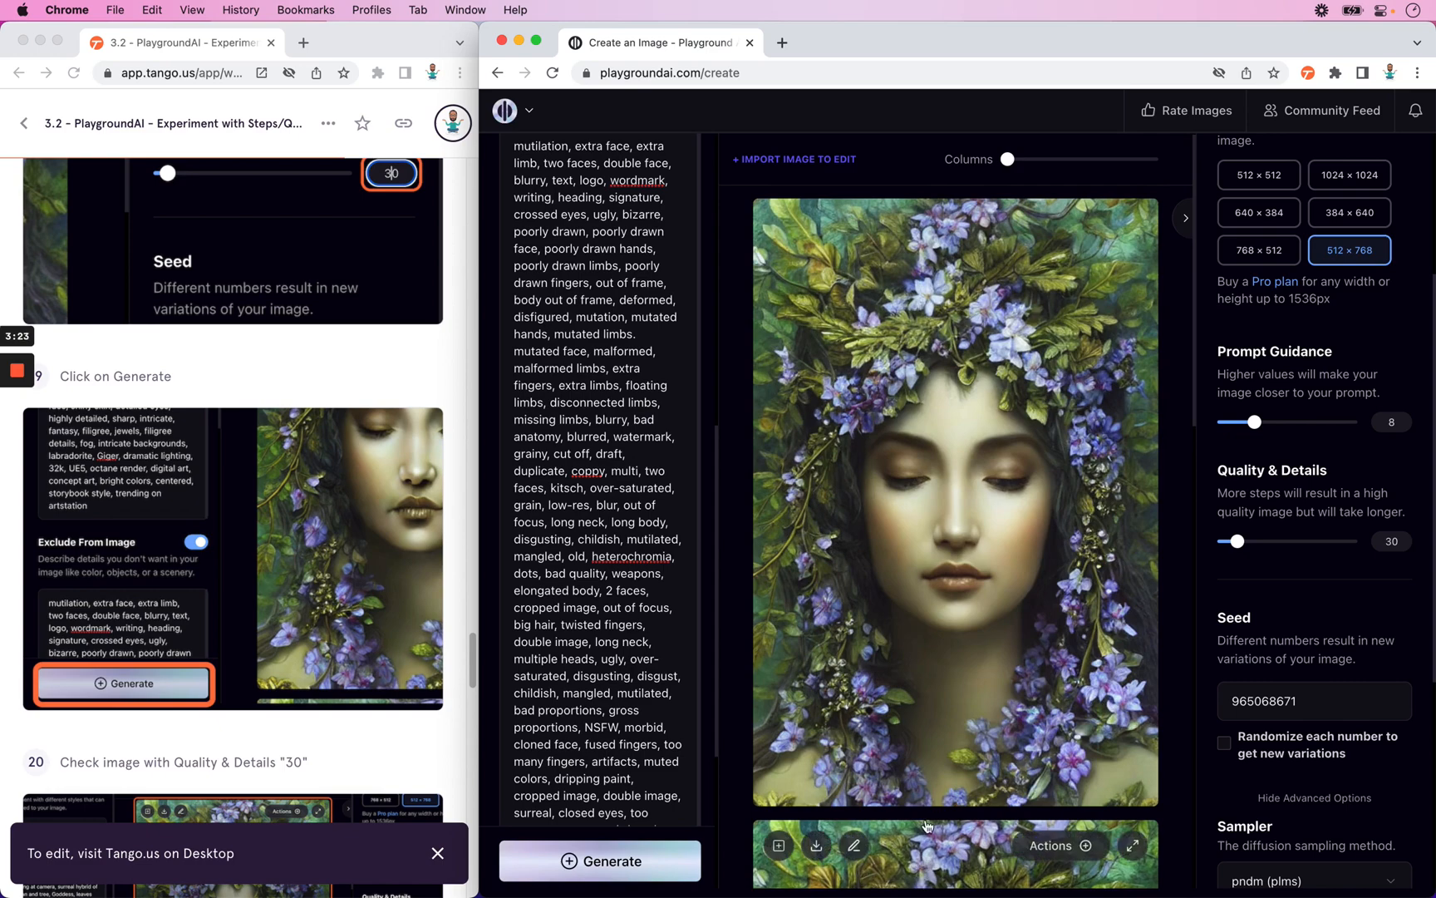
Step: Compare the image generated with Quality & Details 30 against the earlier one made with 20
scroll(929, 821, "down", 5)
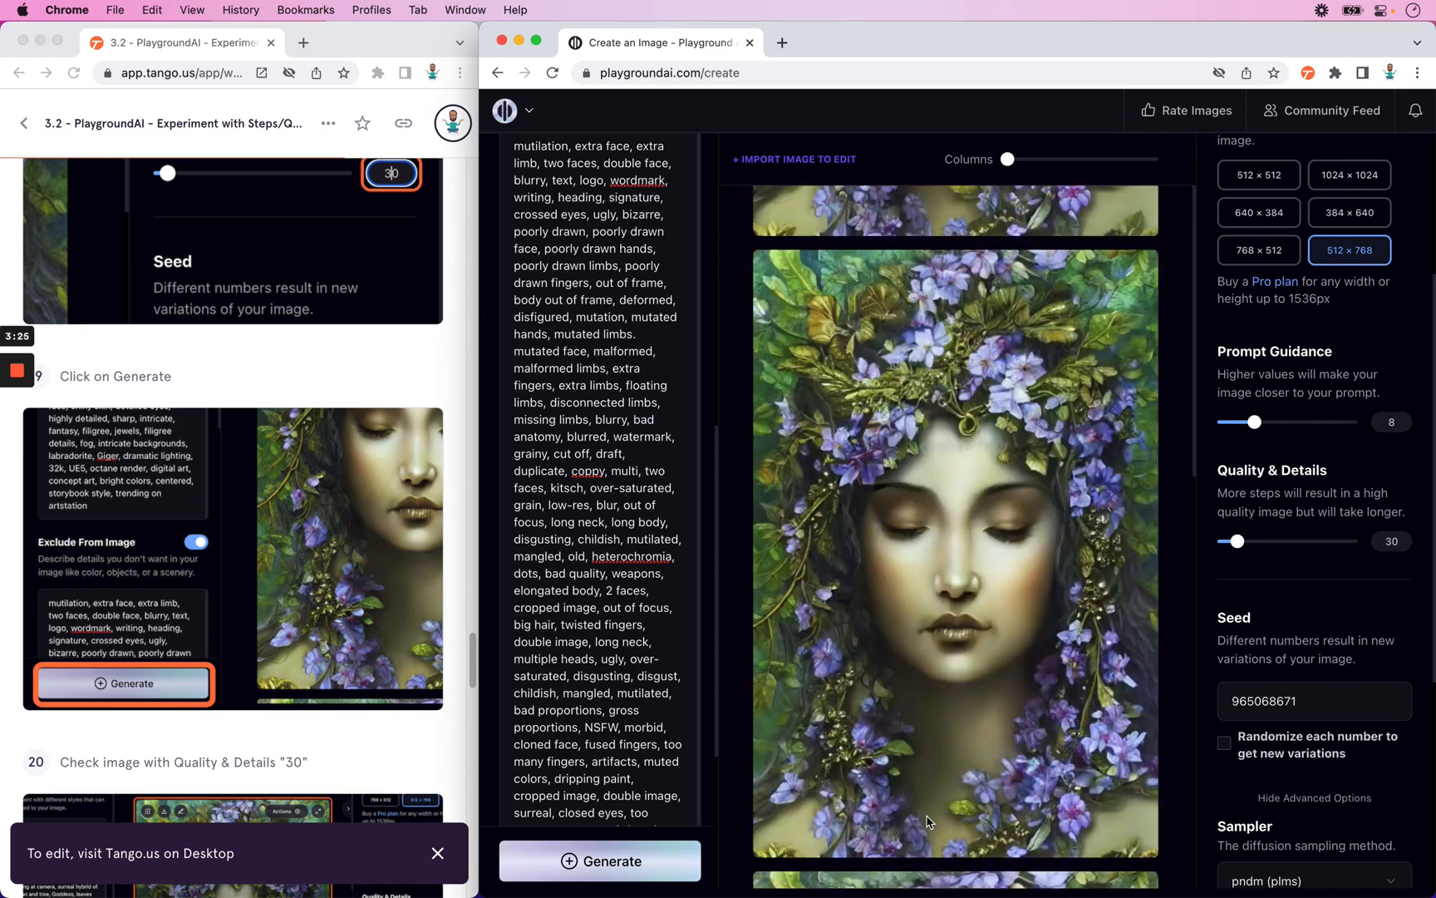
scroll(929, 821, "up", 5)
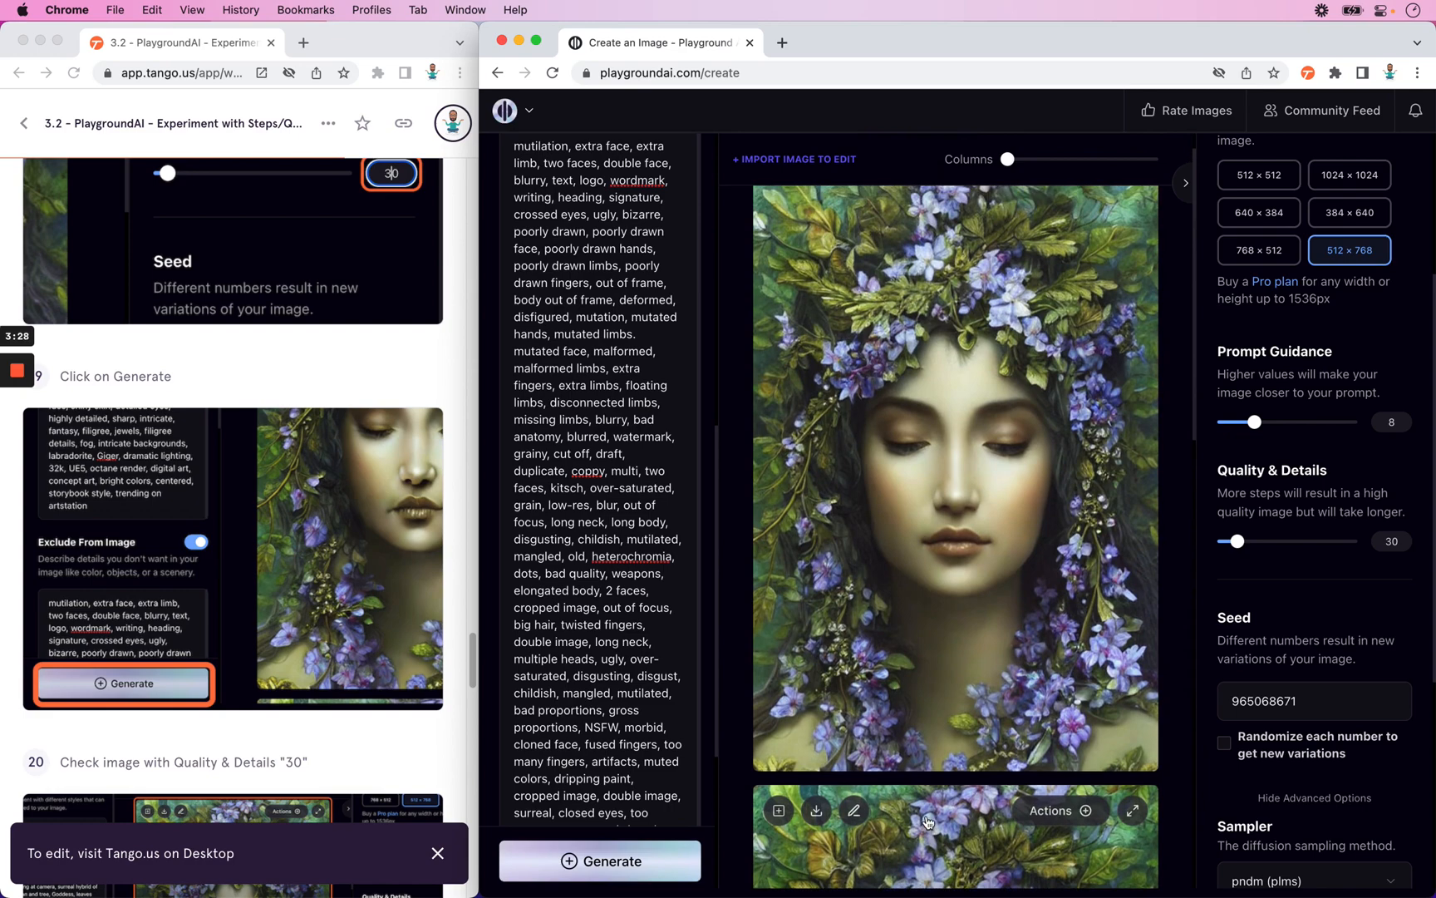
scroll(929, 821, "up", 1)
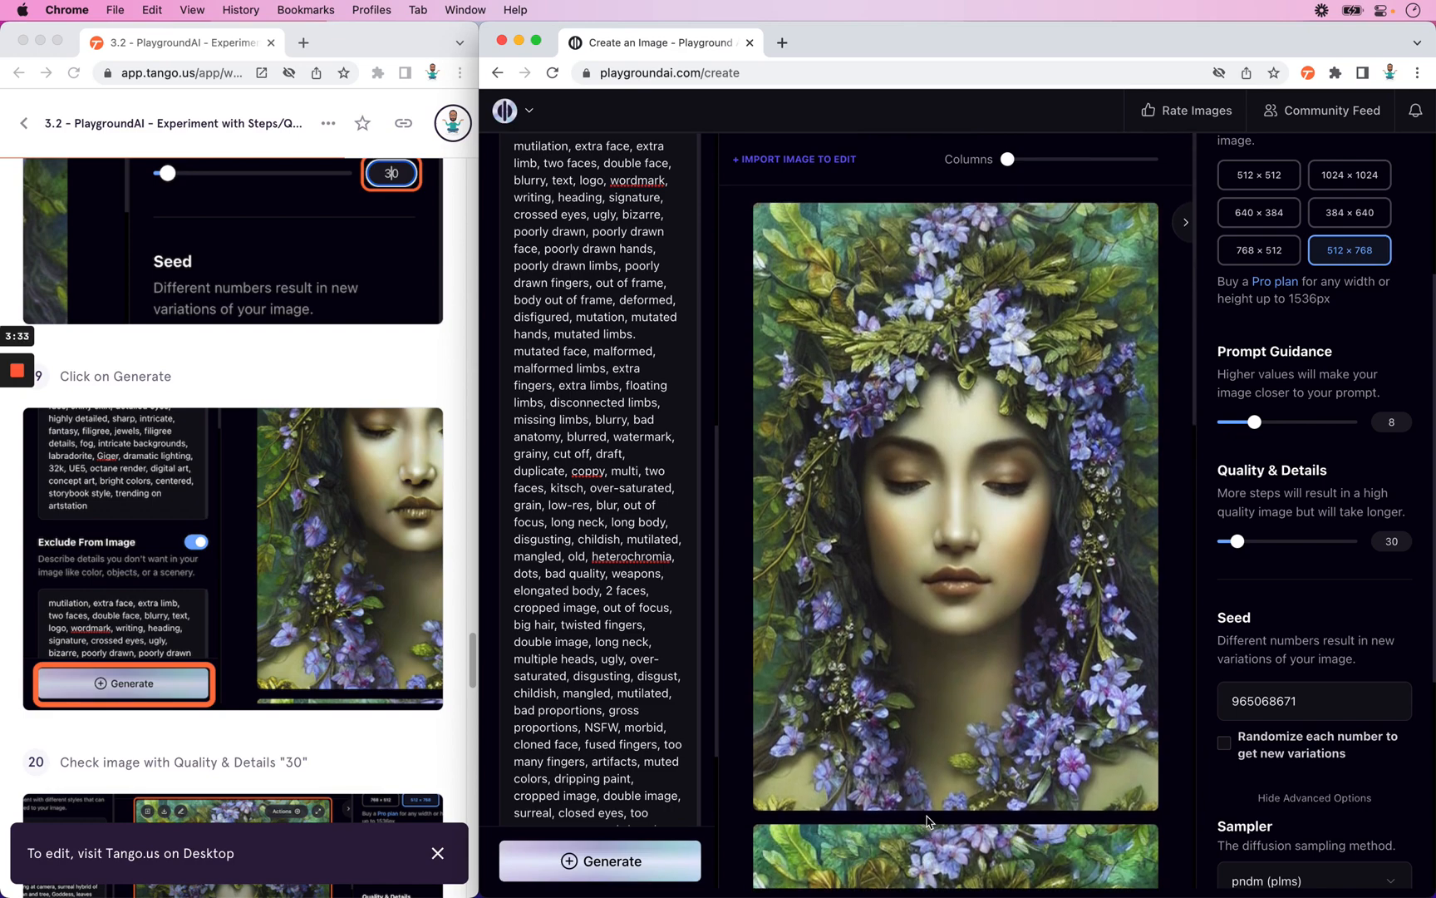
scroll(928, 821, "down", 5)
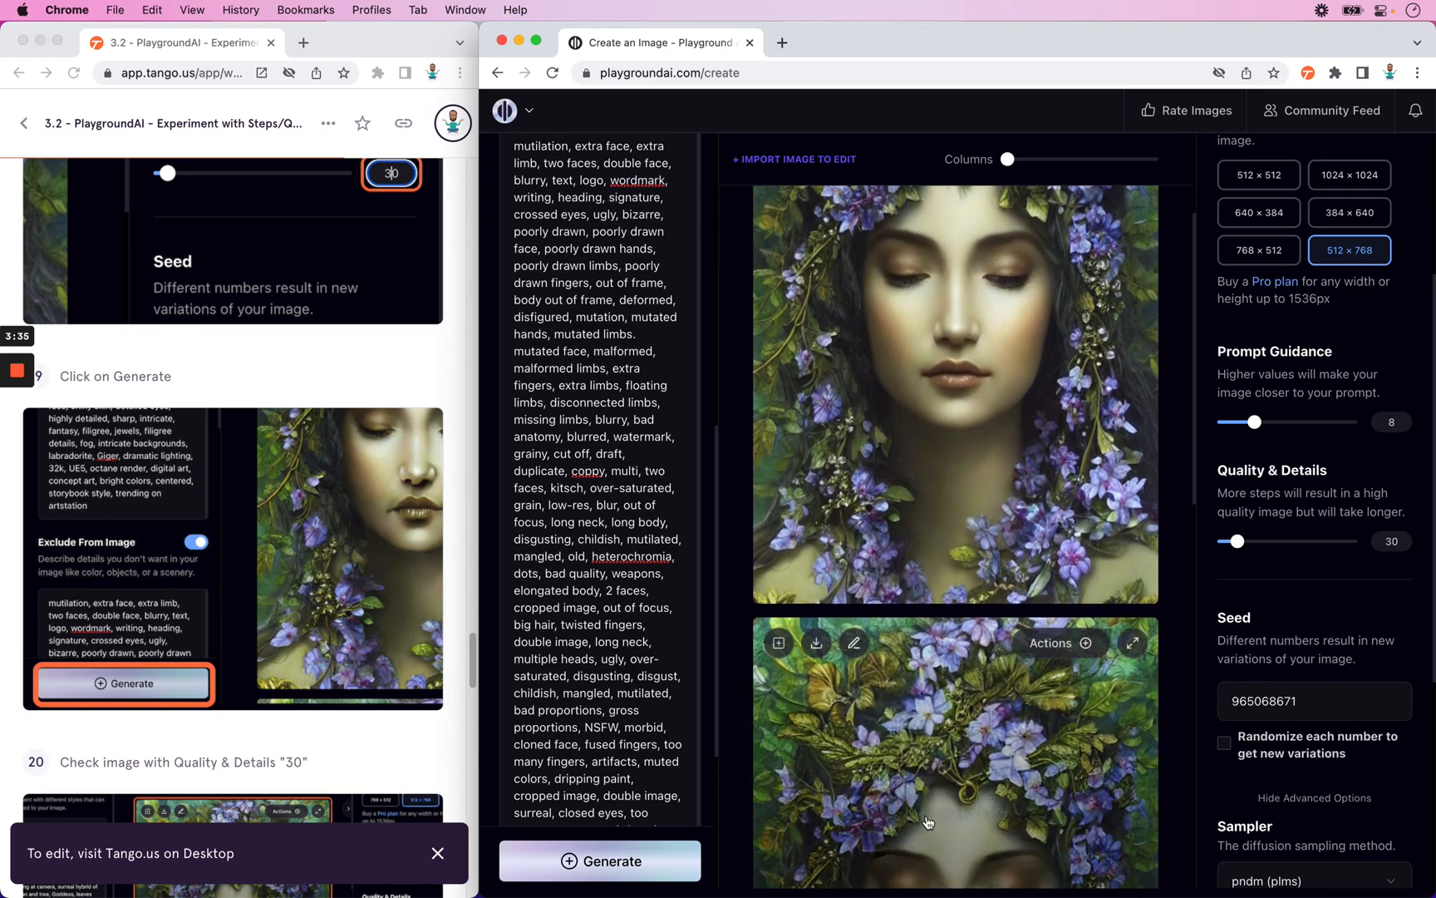
scroll(928, 822, "down", 10)
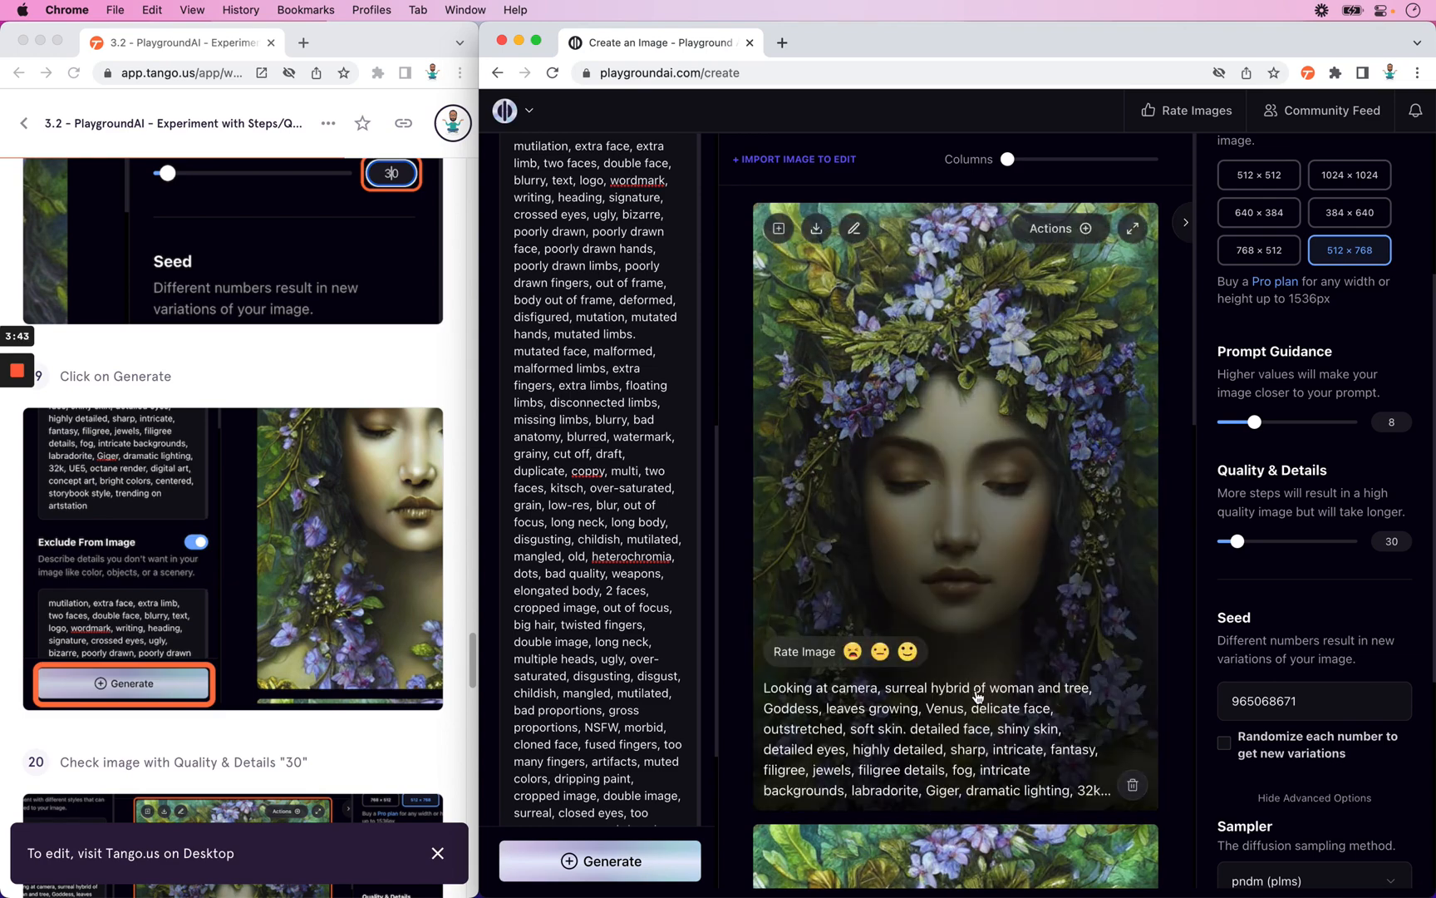
mouse_move(907, 877)
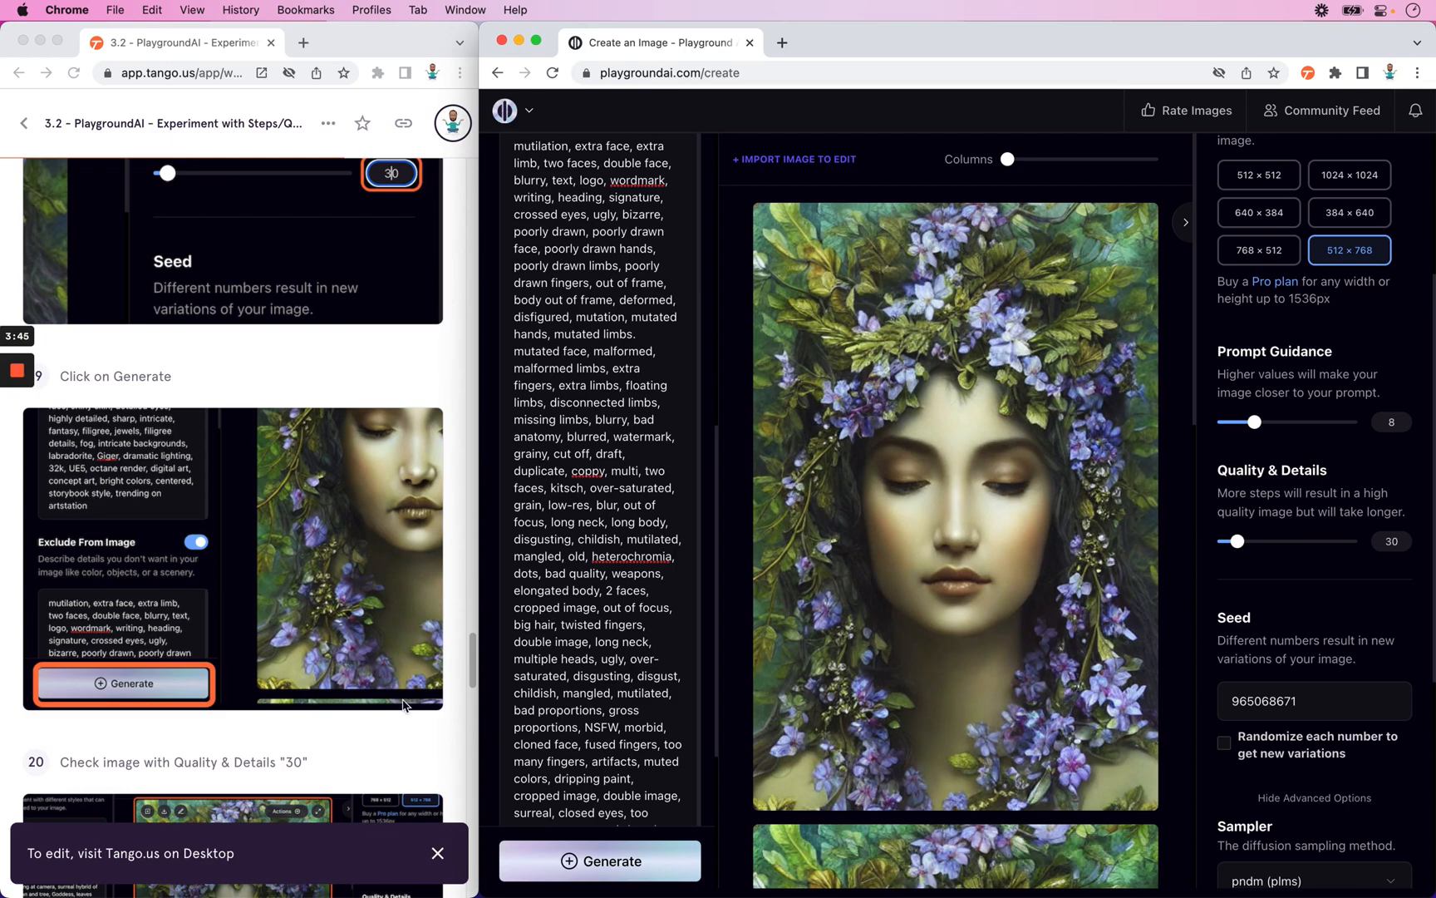
Step: Set Quality & Details to 40 and generate another image, following steps 21 and 22 of the guide
scroll(403, 705, "down", 5)
scroll(403, 705, "down", 4)
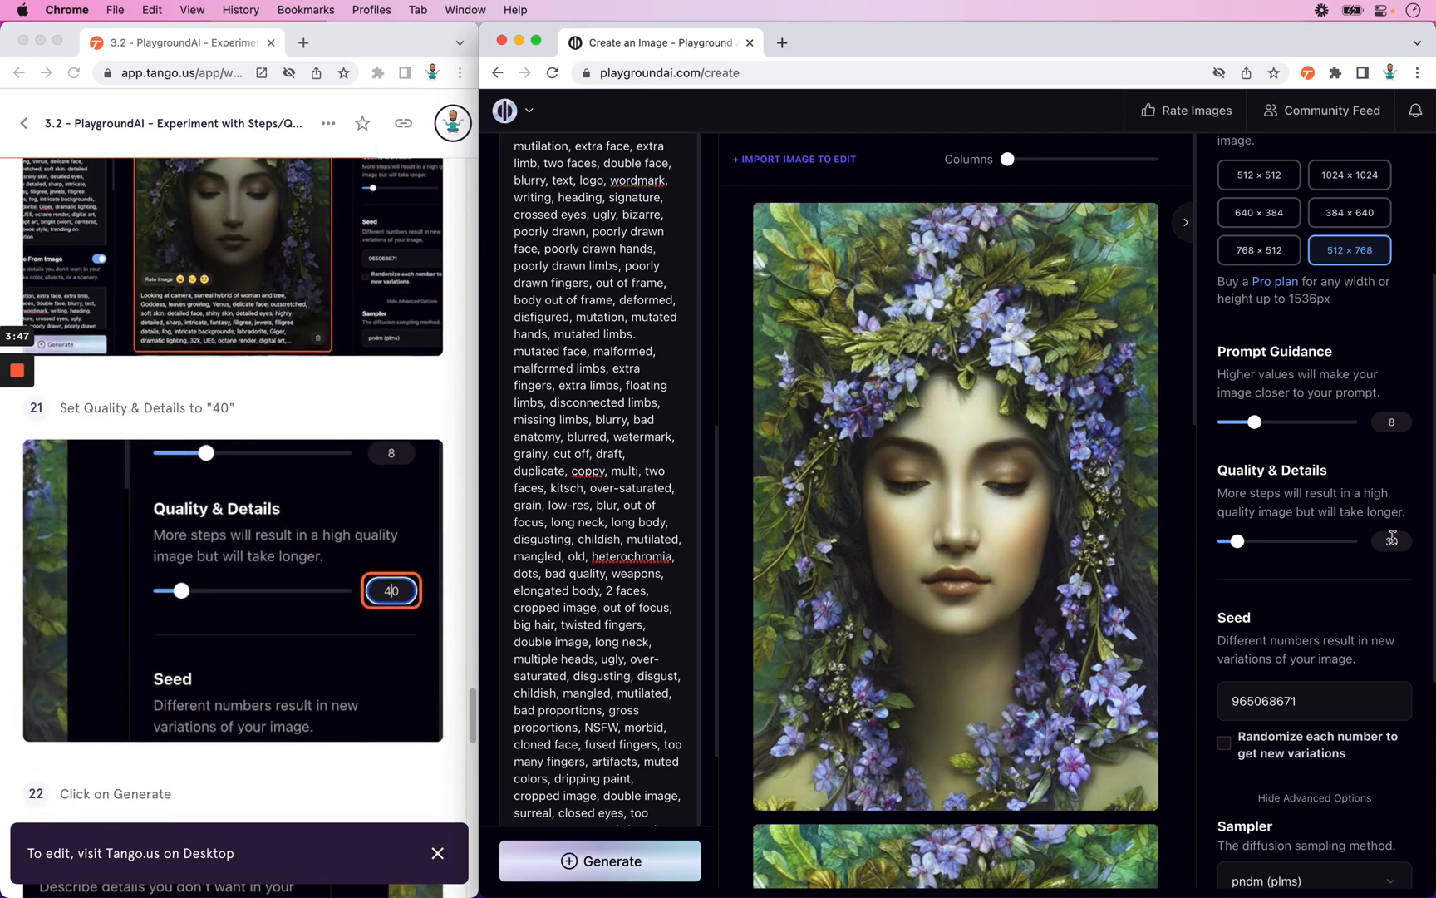
left_click(1390, 542)
double_click(1390, 542)
type("40")
left_click(609, 863)
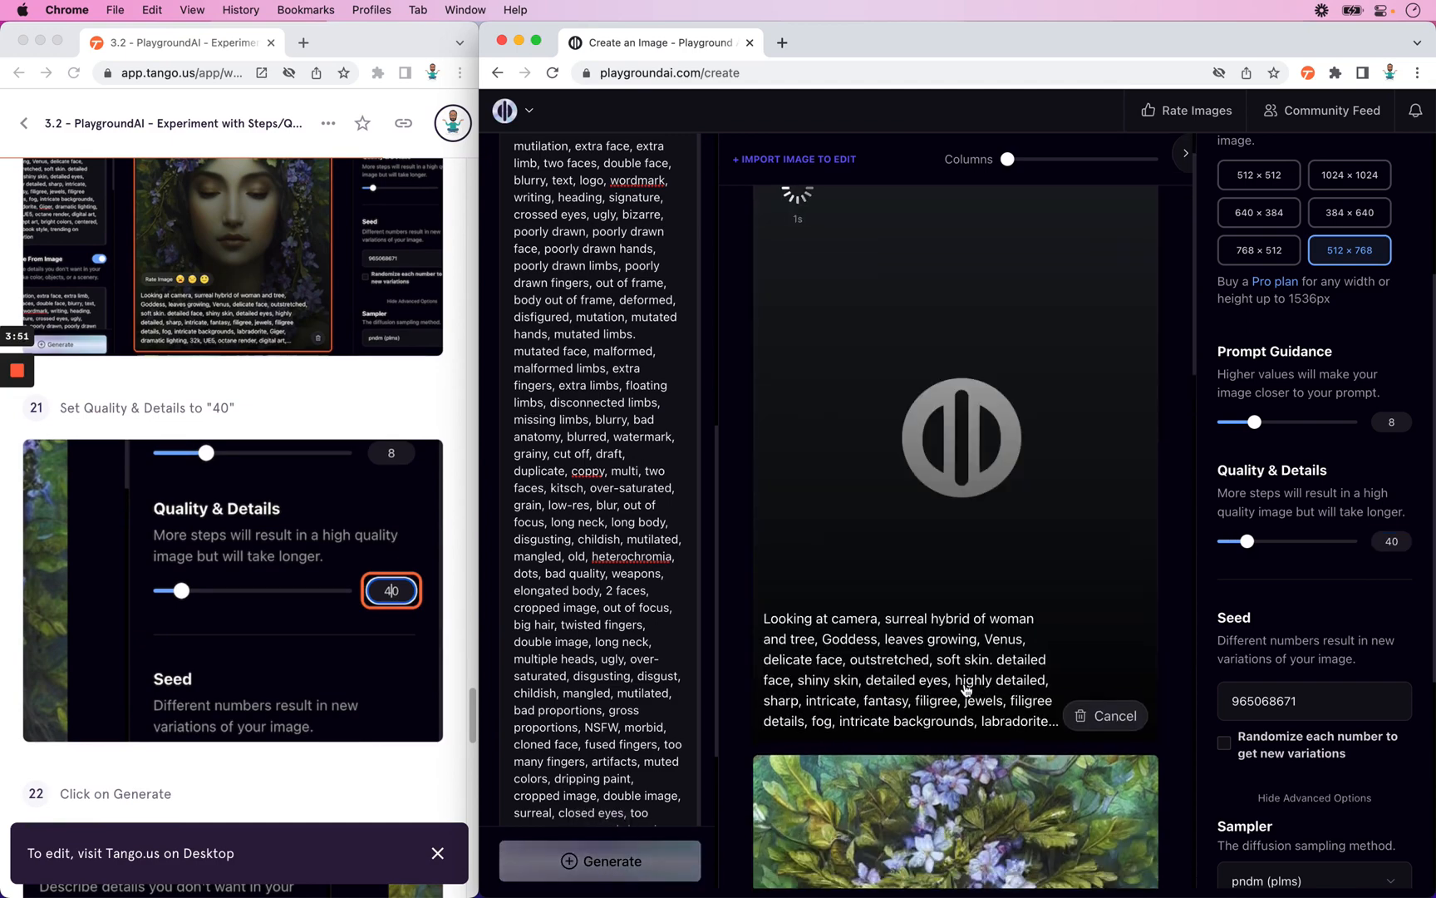
Step: Check the newly generated Quality & Details 40 image against step 23 of the guide
scroll(98, 673, "down", 1)
scroll(97, 673, "down", 10)
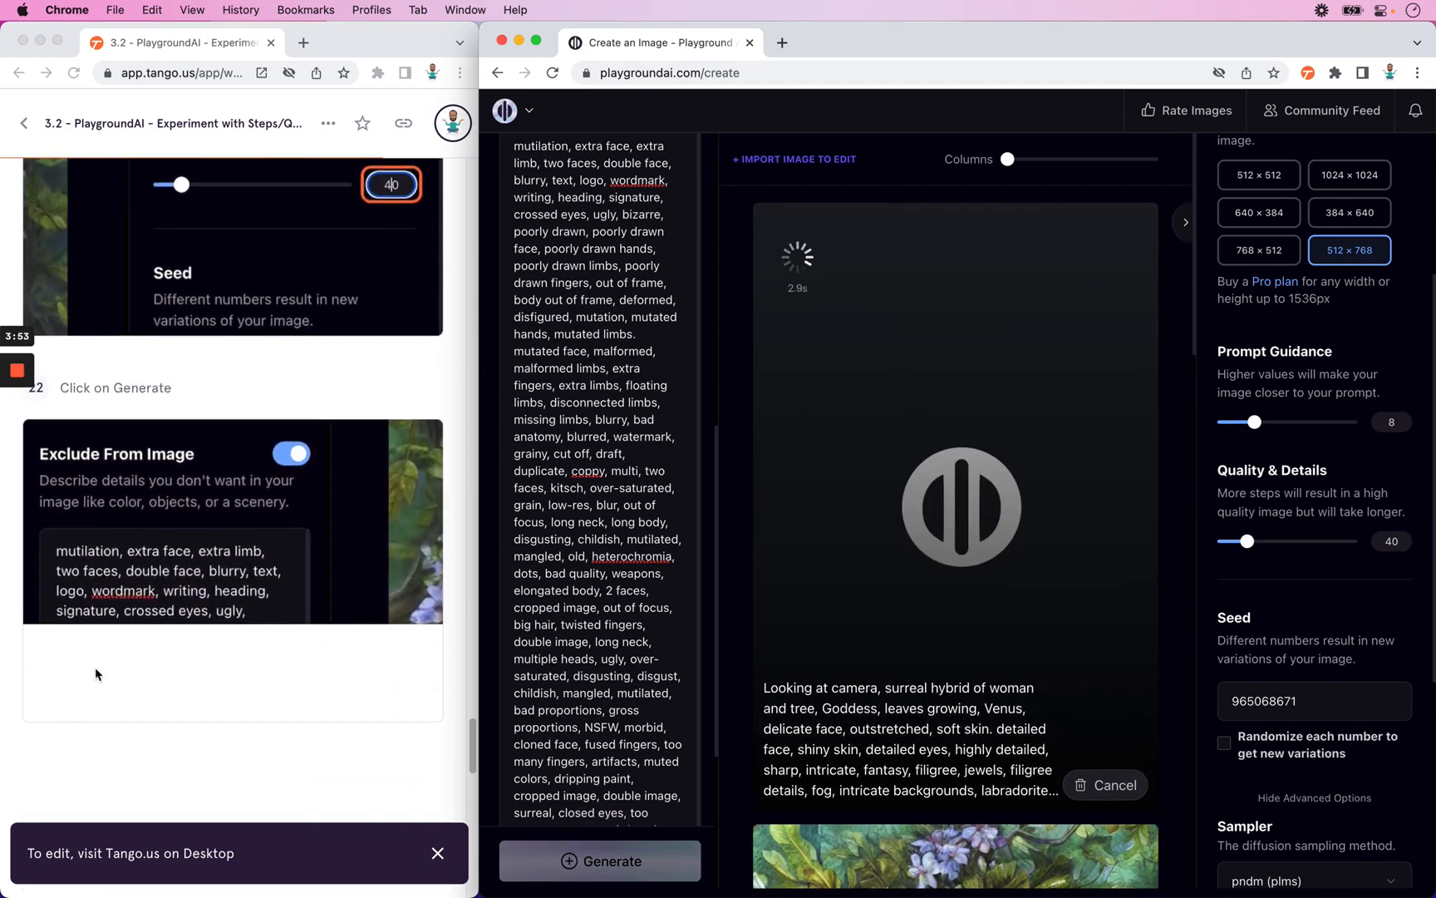
scroll(97, 673, "down", 2)
mouse_move(835, 692)
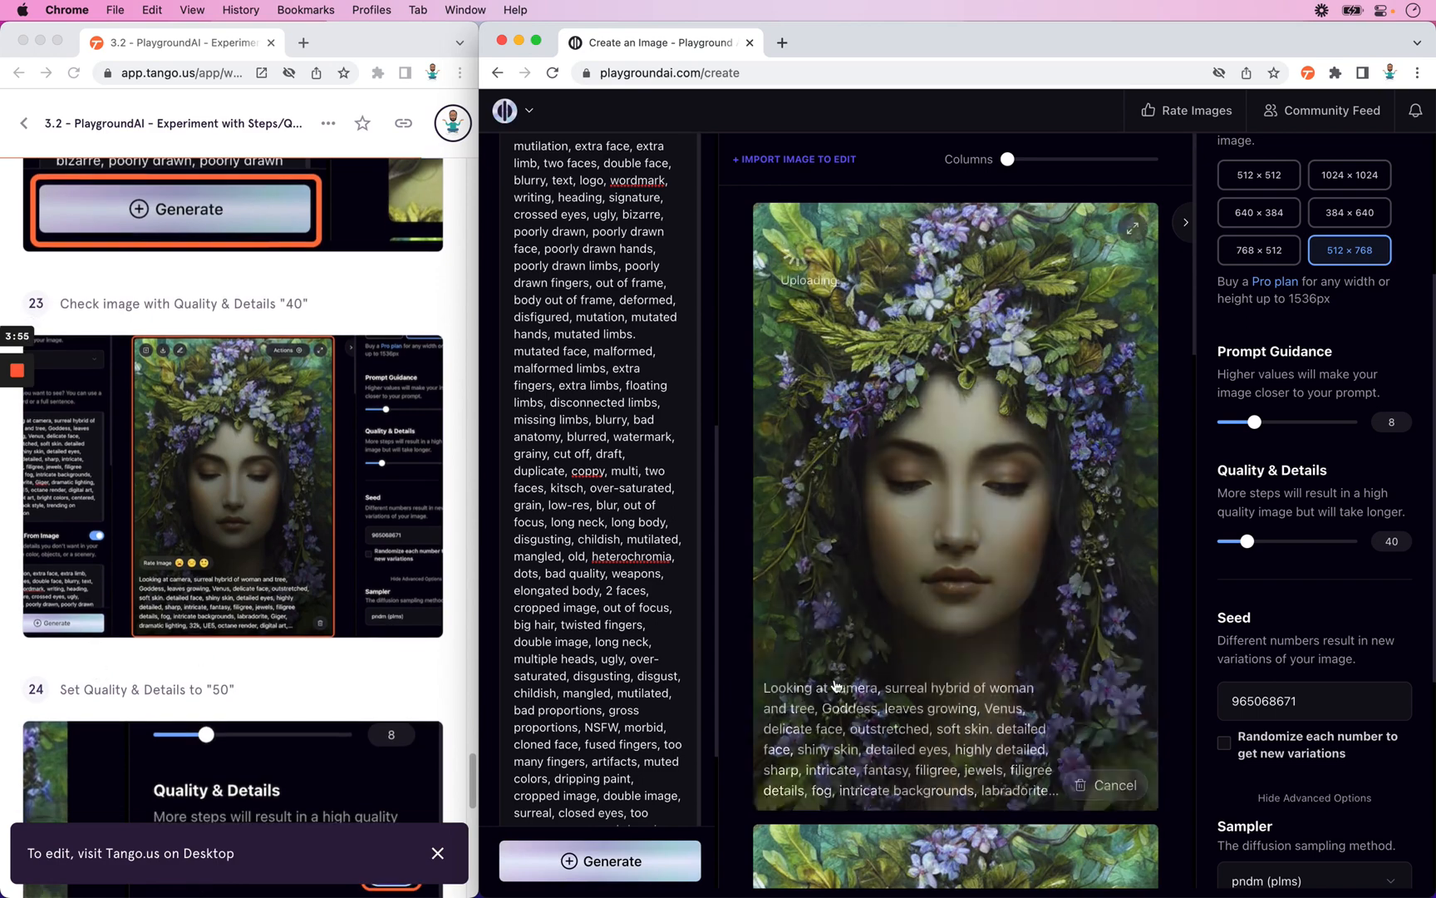